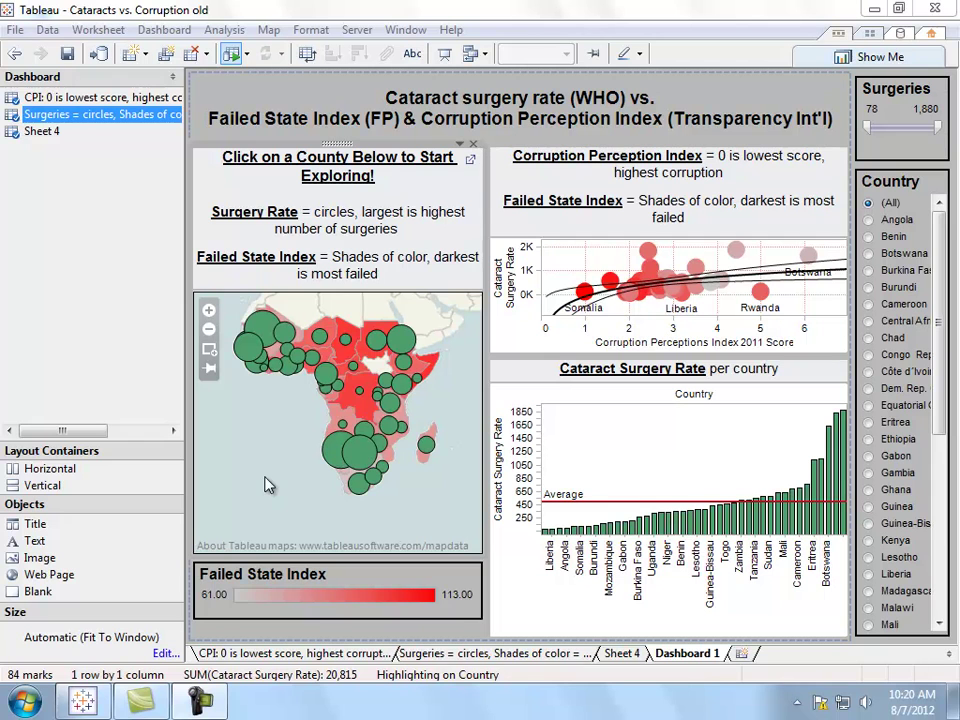
Step: Set the dashboard size to exactly 800 x 620 pixels
left_click(163, 653)
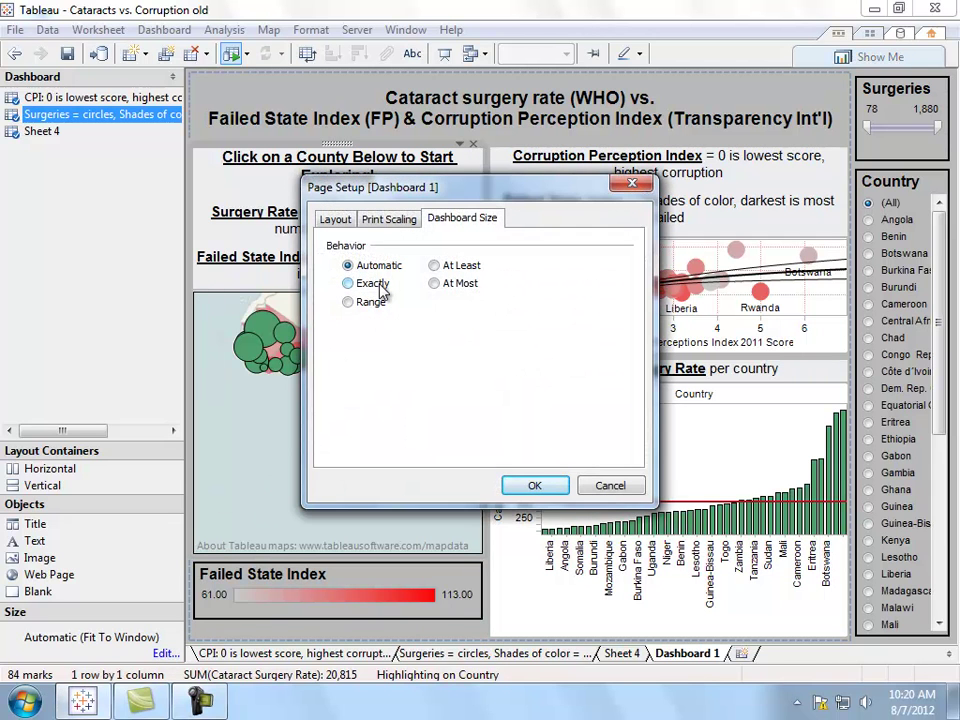
left_click(378, 285)
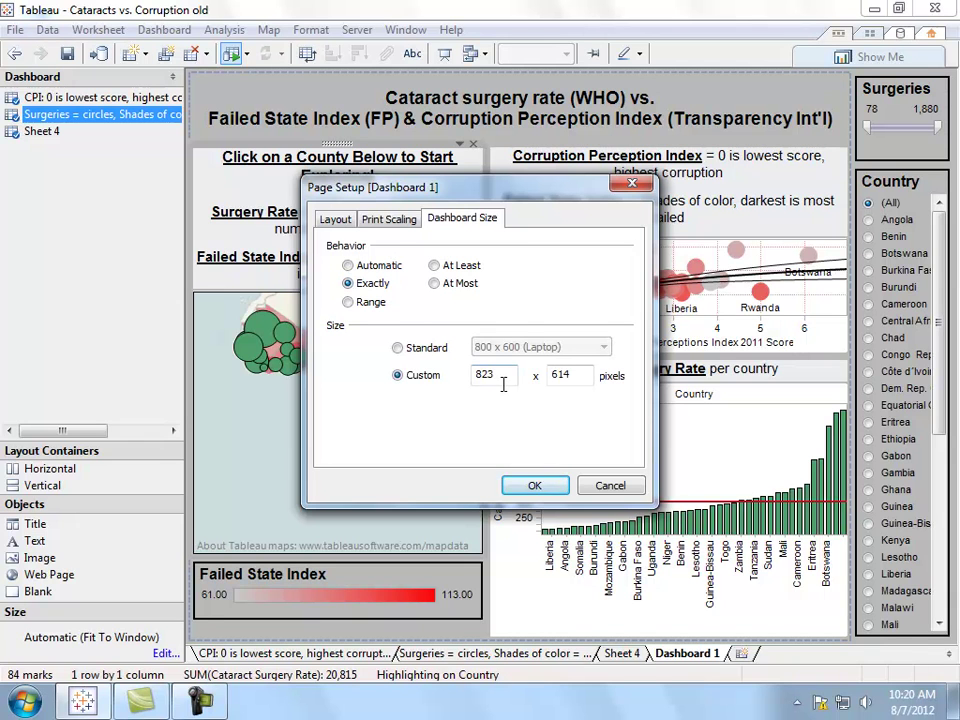
type("800")
double_click(580, 374)
type("620")
left_click(531, 487)
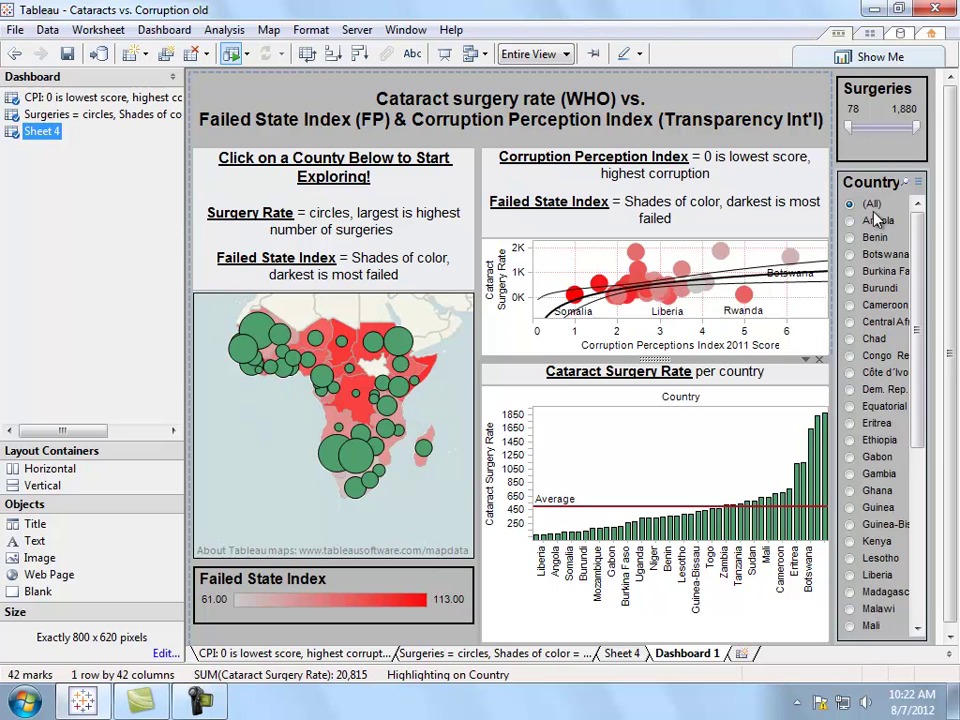
Step: Highlight Sudan on the map to check the linked charts, and clear the highlight
left_click(380, 343)
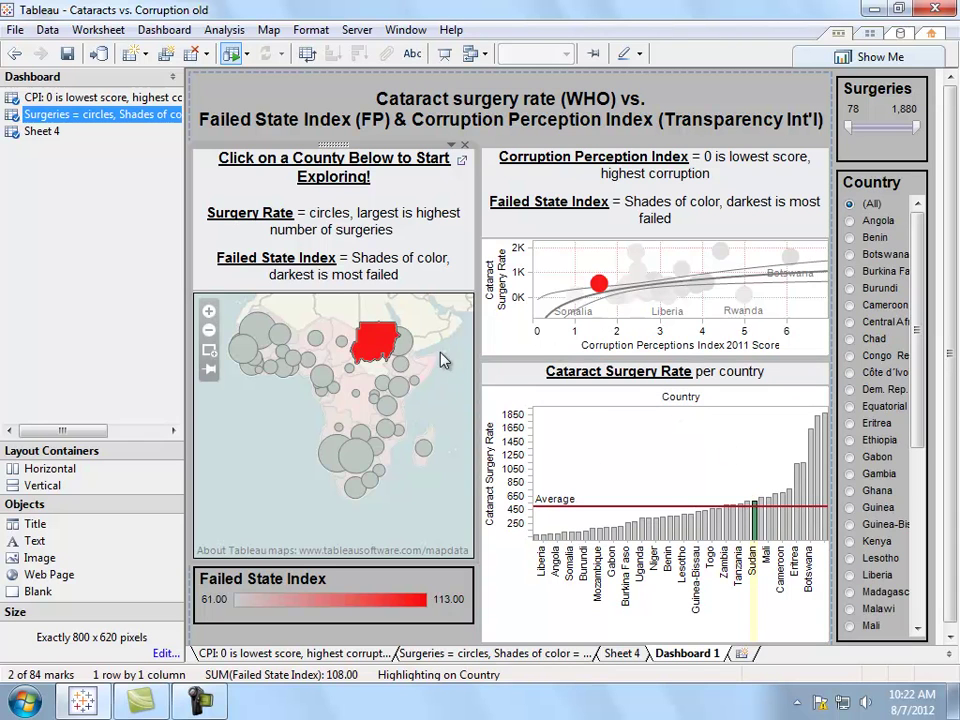
left_click(377, 343)
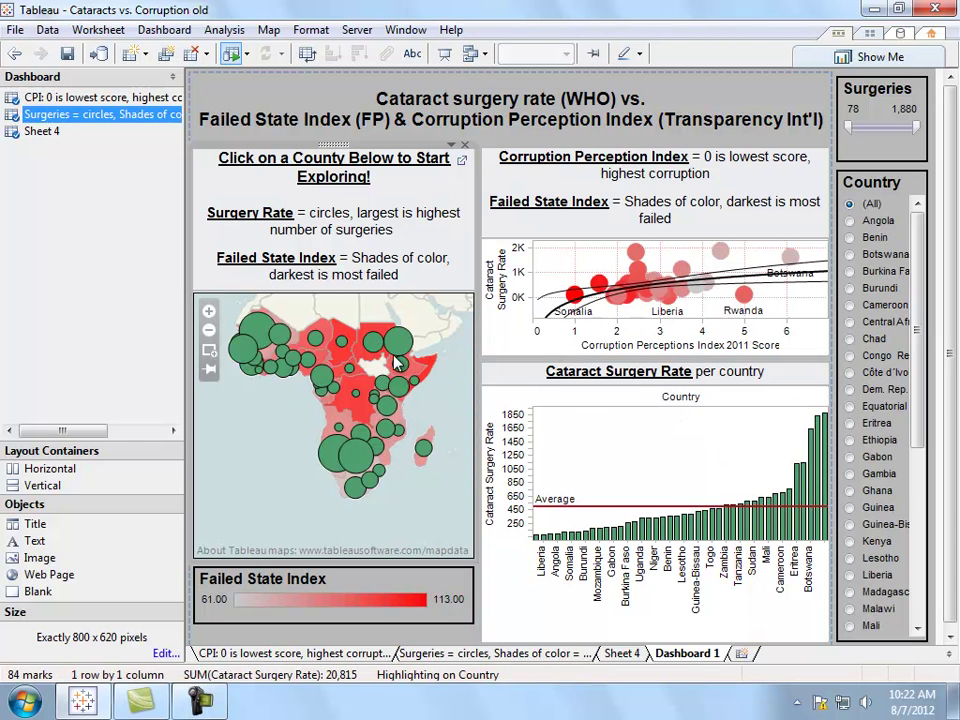
Step: Remove the Country and Surgeries filters from the dashboard
left_click(885, 188)
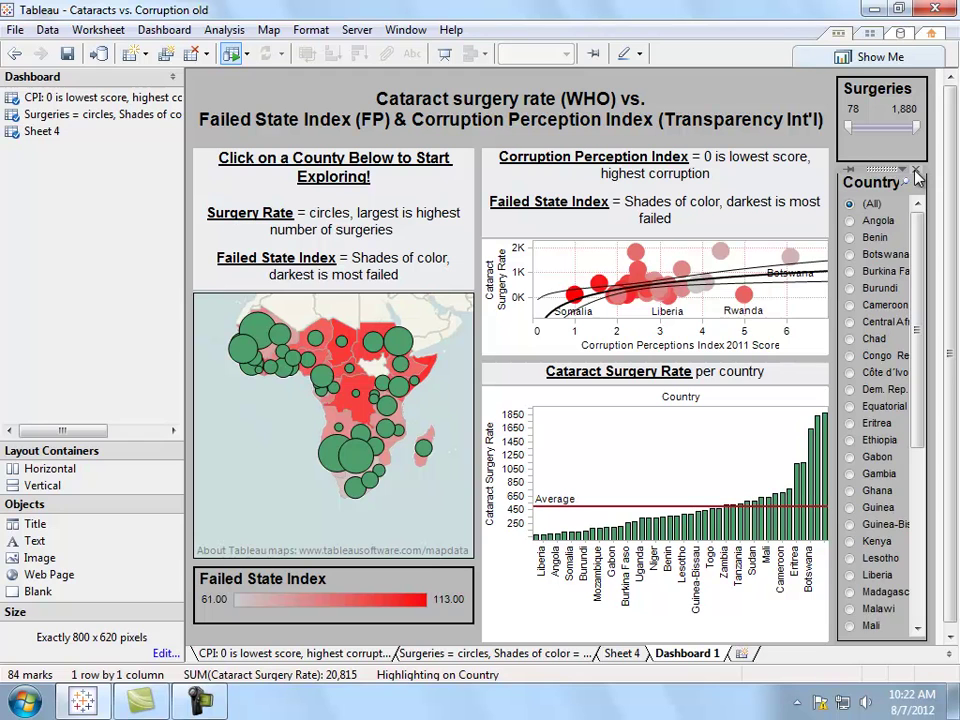
left_click(917, 172)
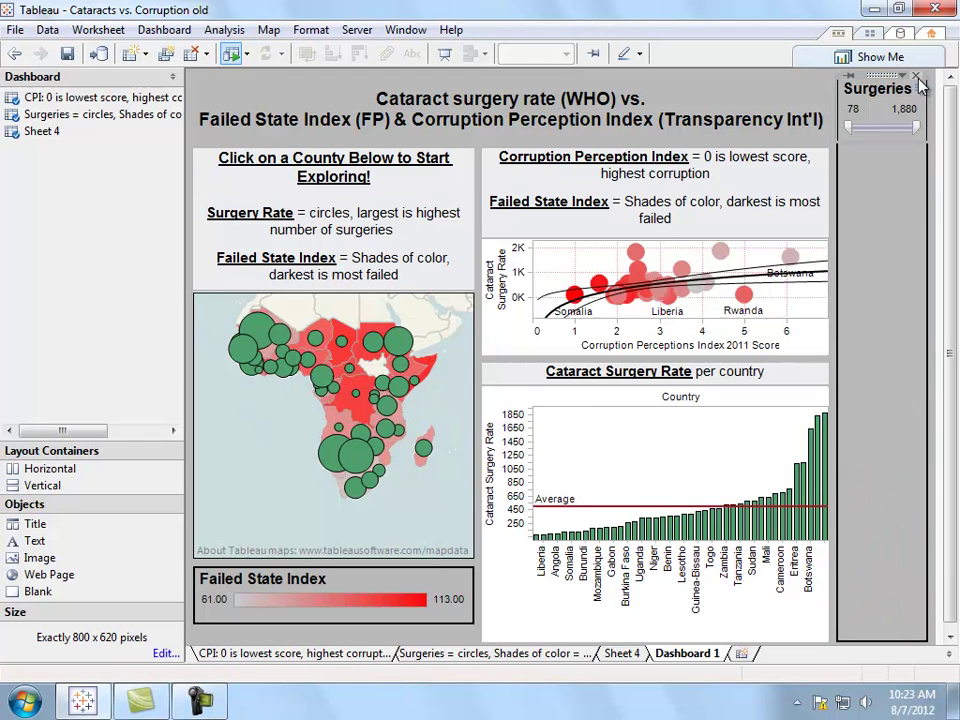
left_click(919, 86)
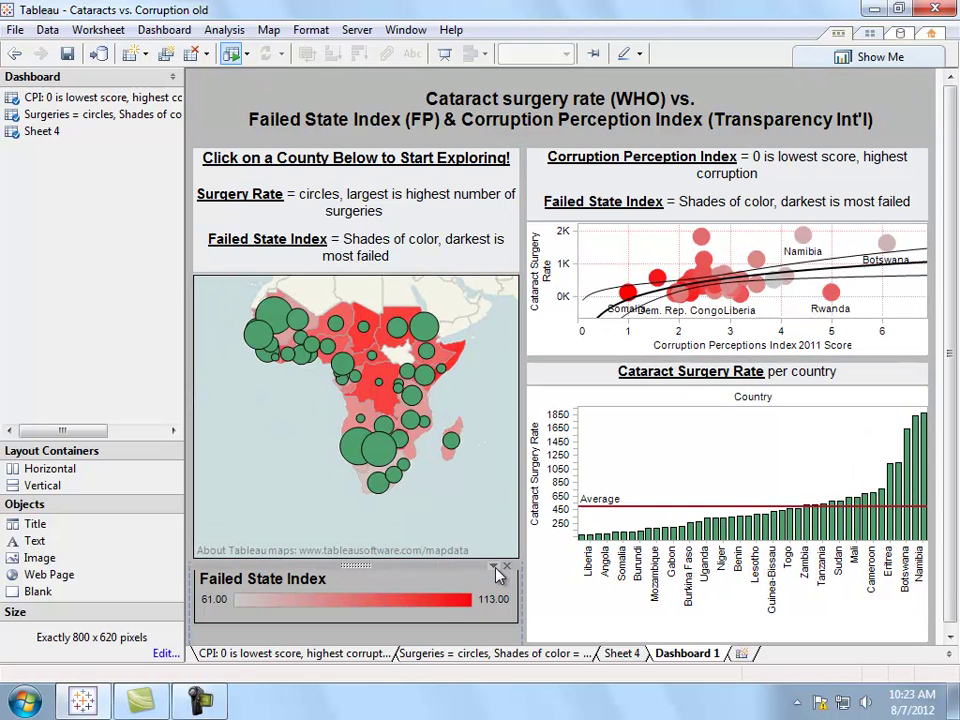
Step: Set the border of the layout container holding the Failed State Index legend to None
left_click(497, 571)
left_click(383, 515)
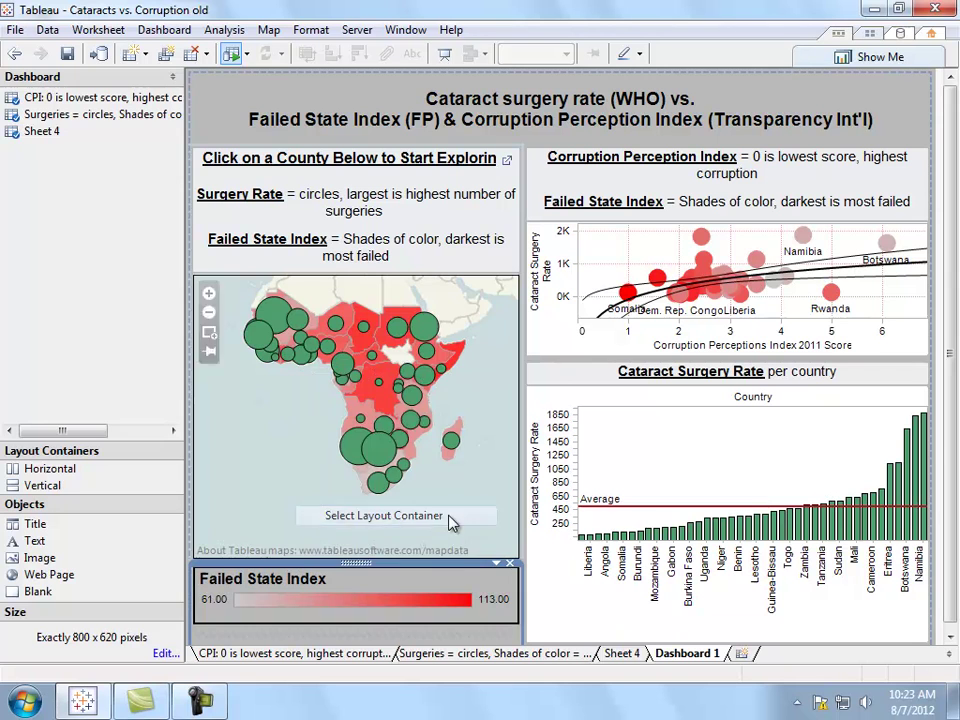
left_click(498, 565)
left_click(422, 462)
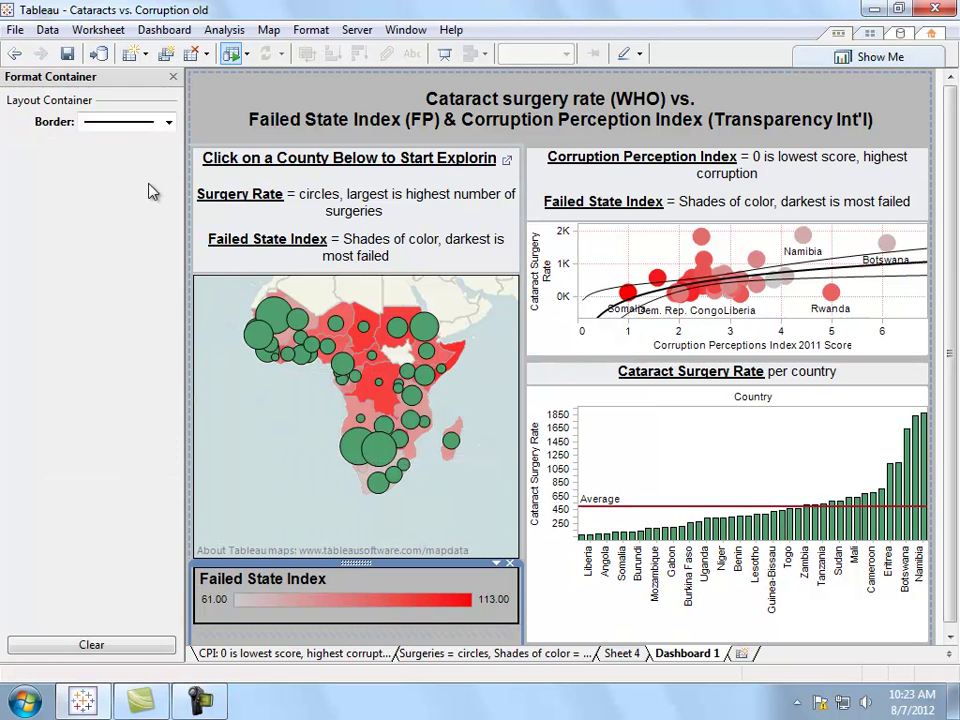
left_click(146, 124)
left_click(146, 144)
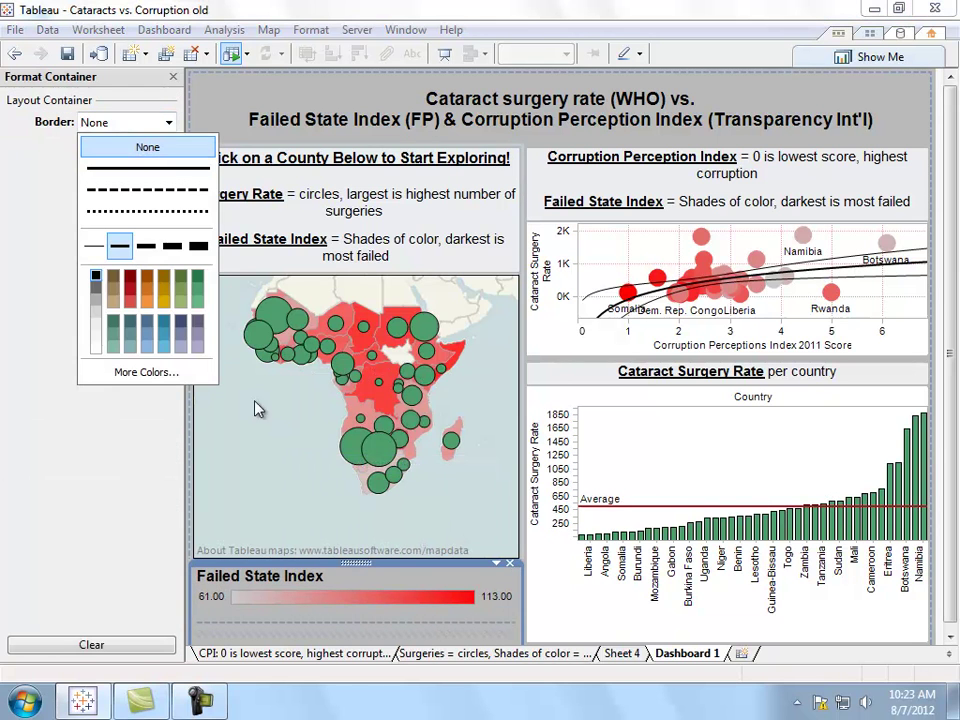
left_click(276, 425)
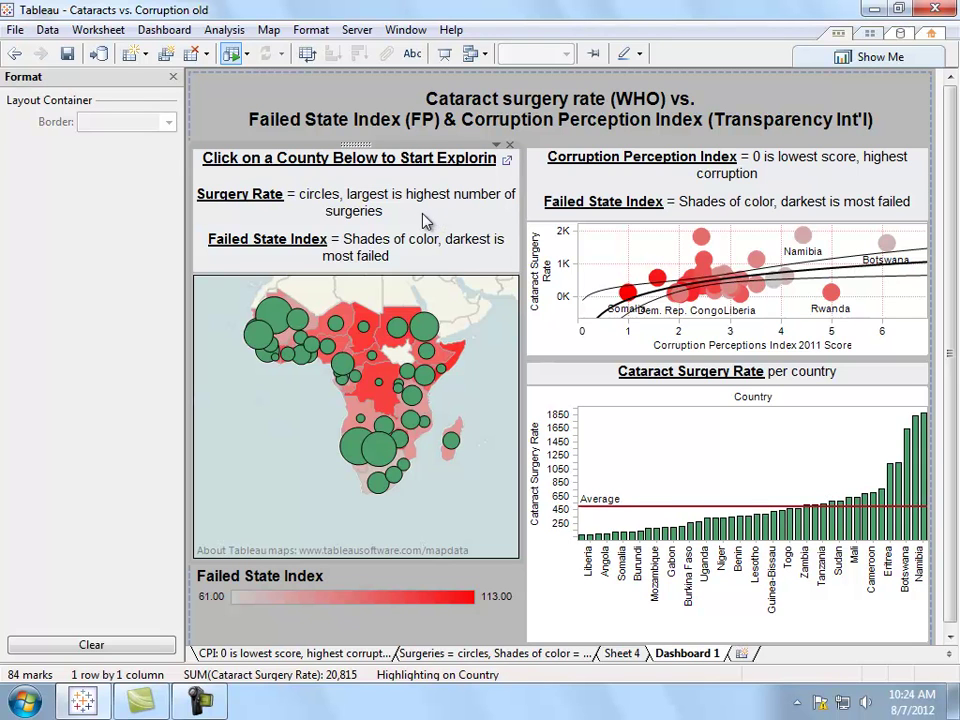
Step: Replace the dashboard title with "Development Metrics in Sub-Saharan Africa" and left-align it
double_click(575, 120)
left_click_drag(467, 377, 88, 262)
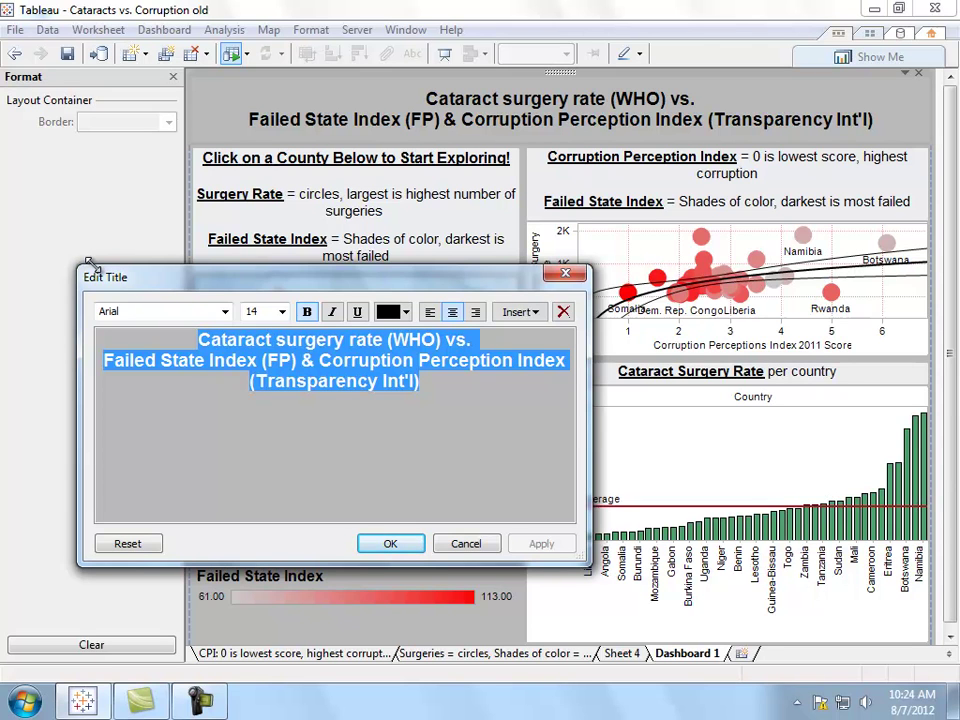
type("Co")
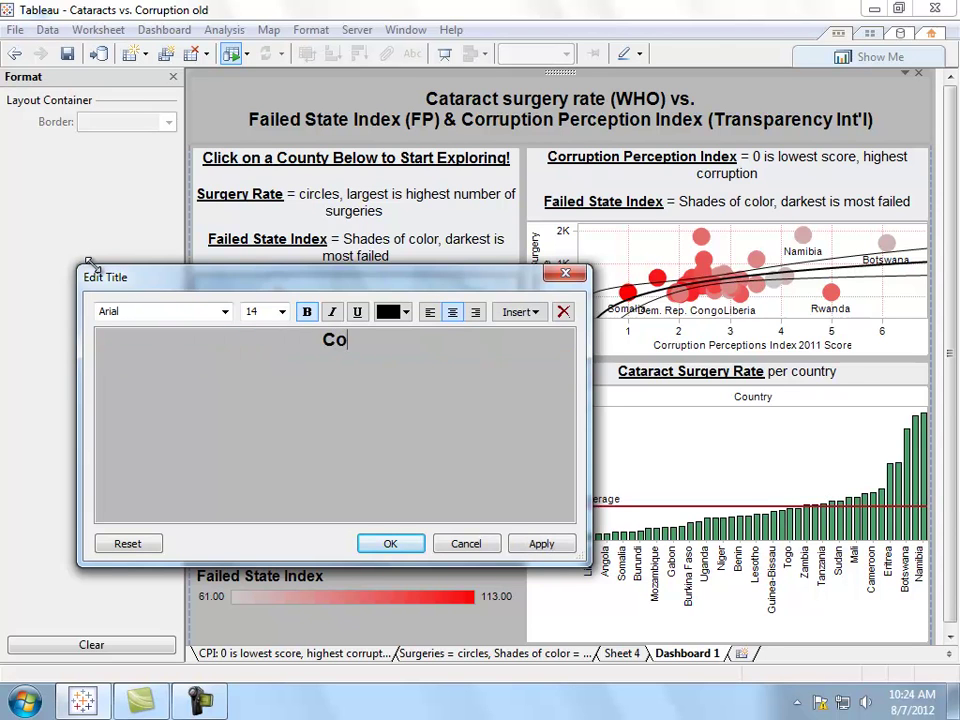
type("rruption")
type(" M")
key("BackSpace")
key("BackSpace")
key("BackSpace")
key("BackSpace")
key("BackSpace")
key("BackSpace")
key("BackSpace")
key("BackSpace")
key("BackSpace")
key("BackSpace")
key("BackSpace")
key("BackSpace")
type("Development Me")
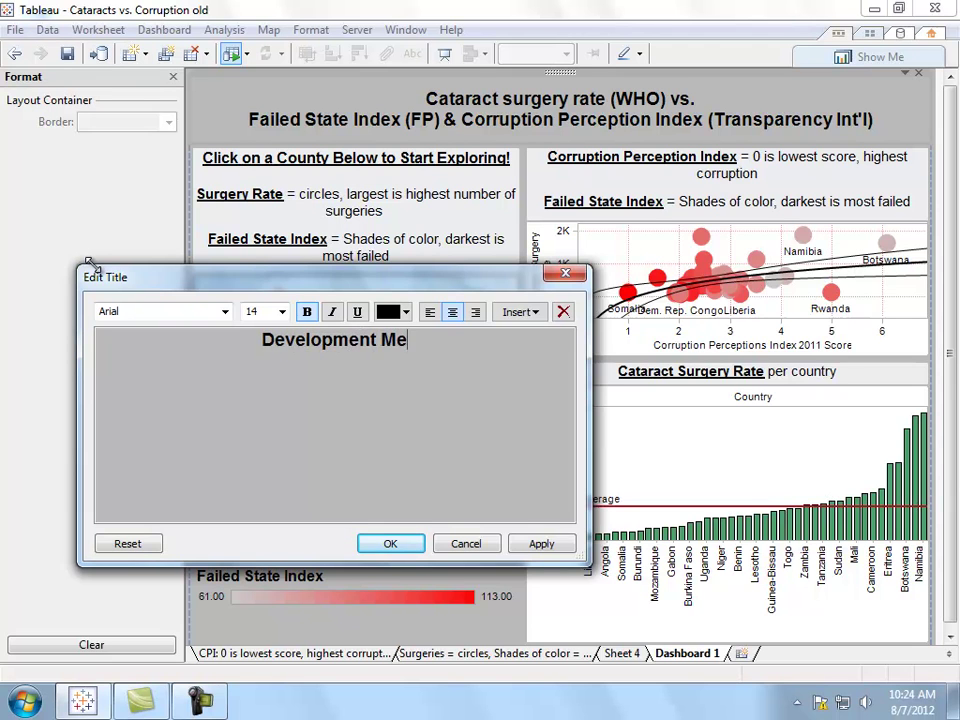
type("trics in Sub")
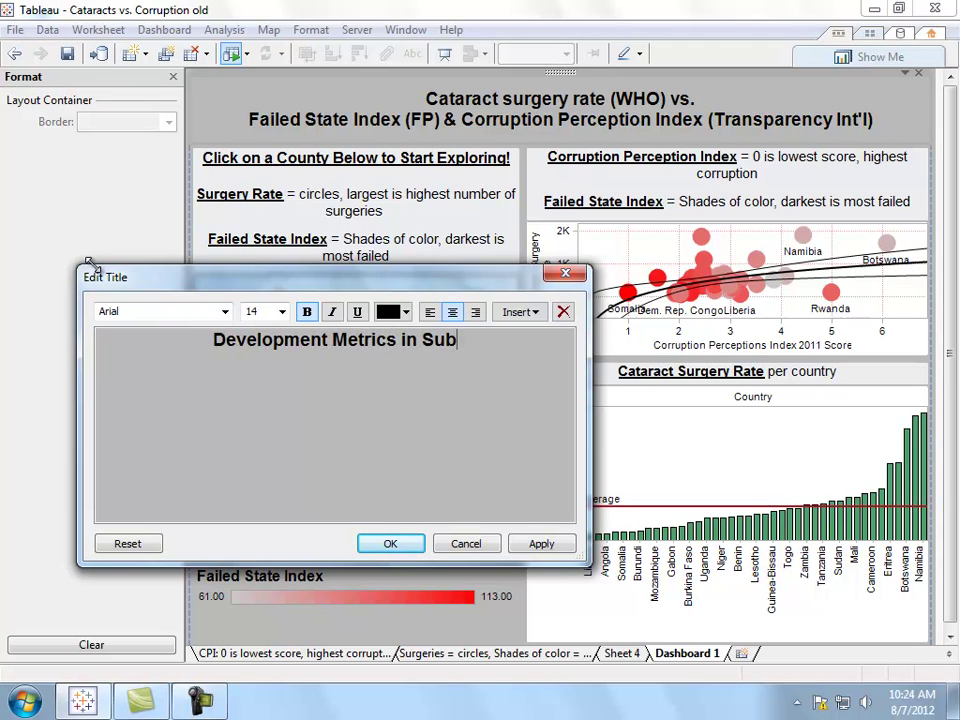
type("-Sah")
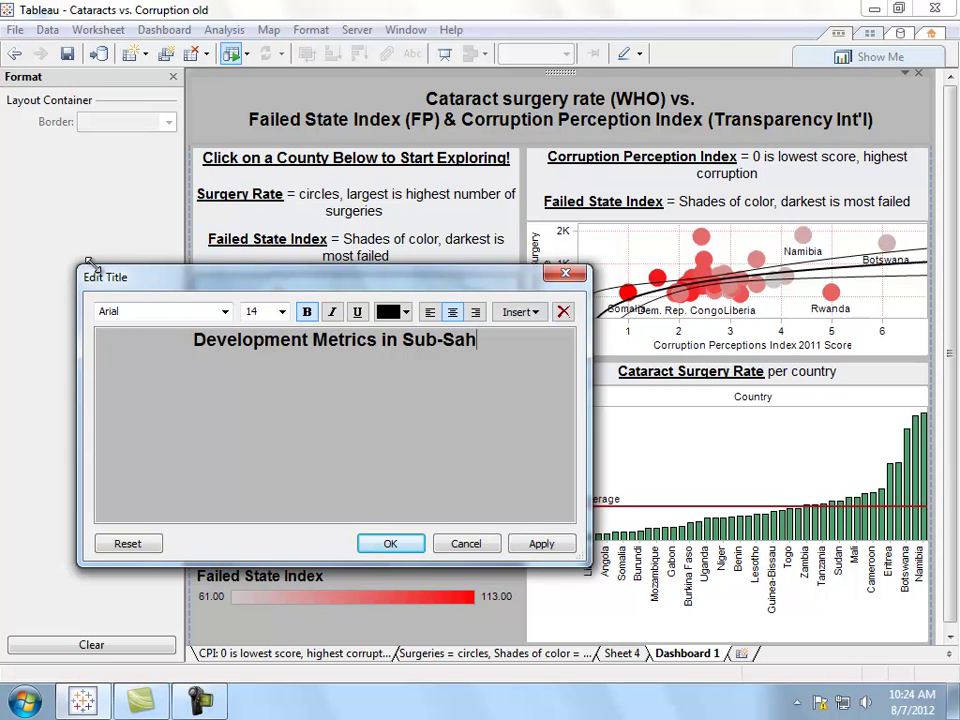
type("aran Africa")
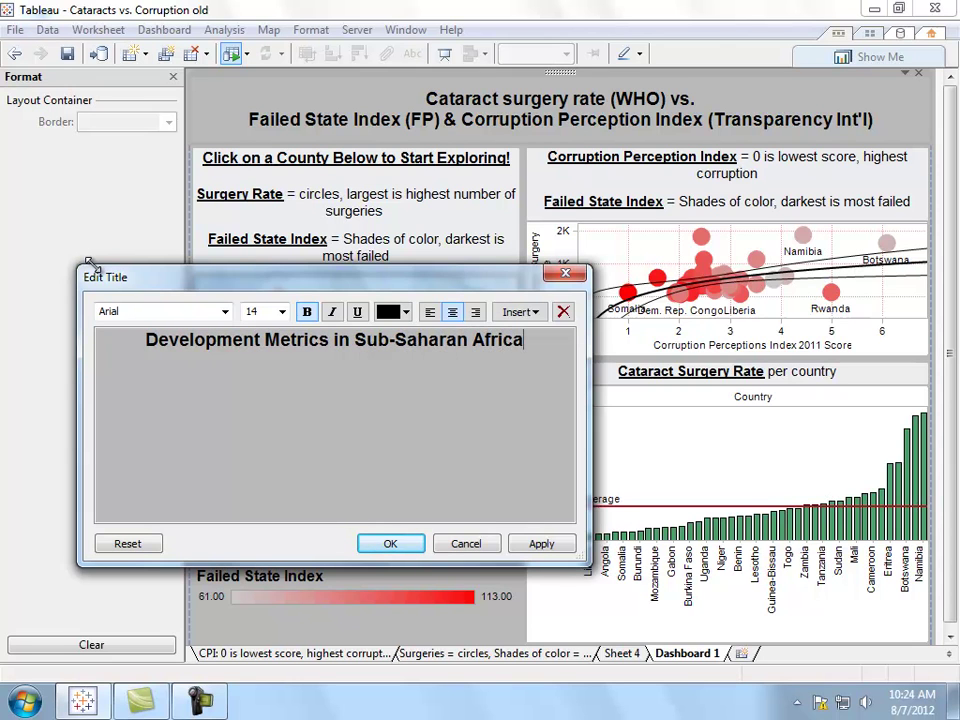
left_click(430, 312)
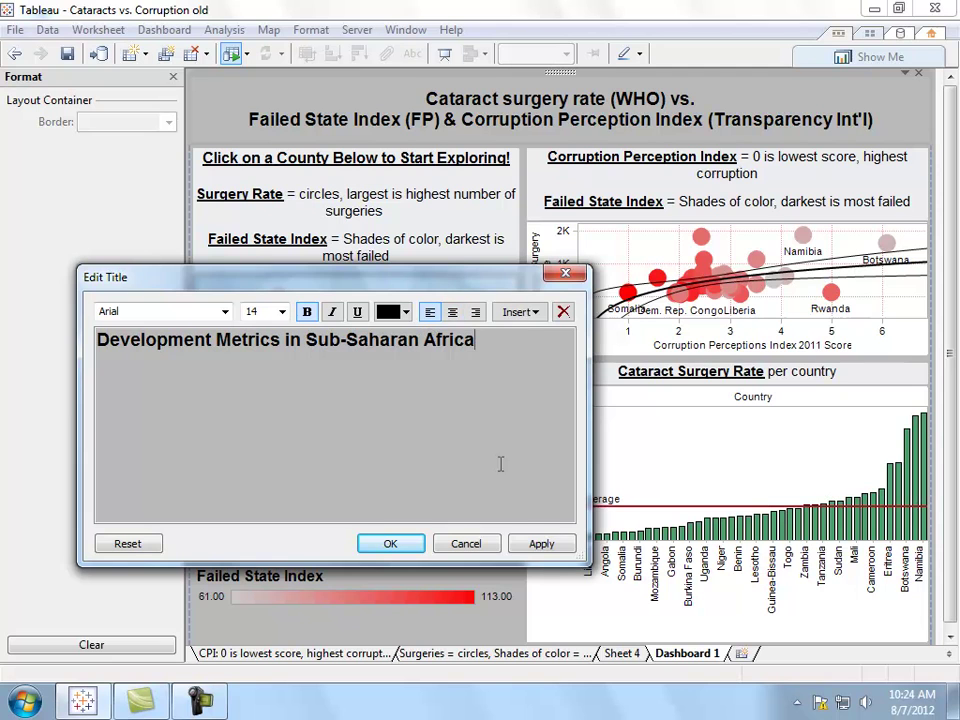
left_click(541, 547)
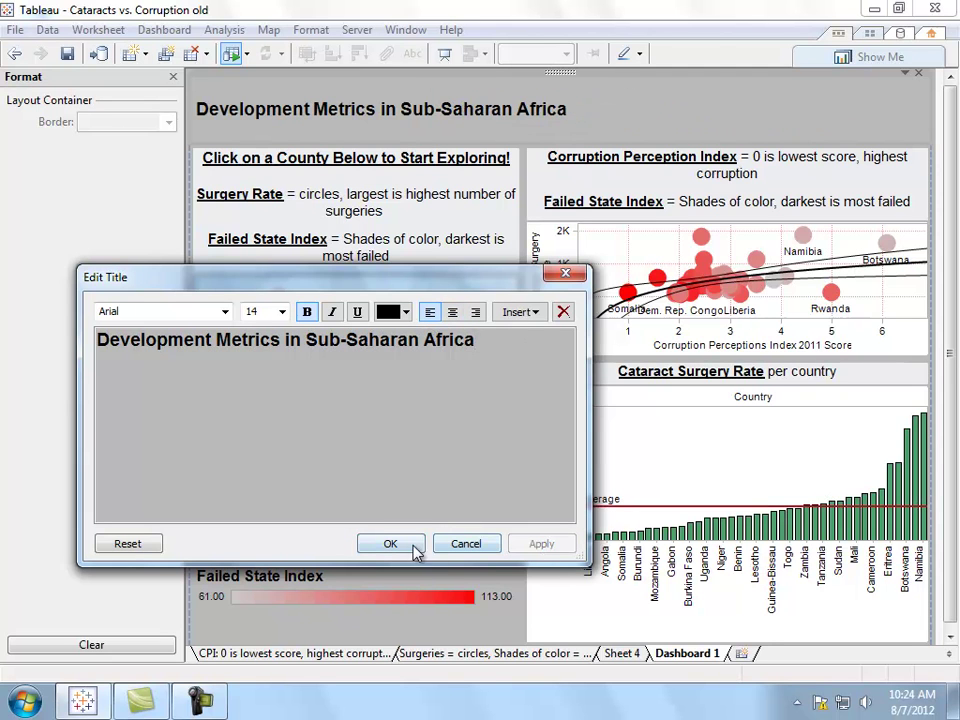
Step: Set the dashboard title's font size to 20 and reduce the height of the title area
left_click_drag(491, 343, 12, 349)
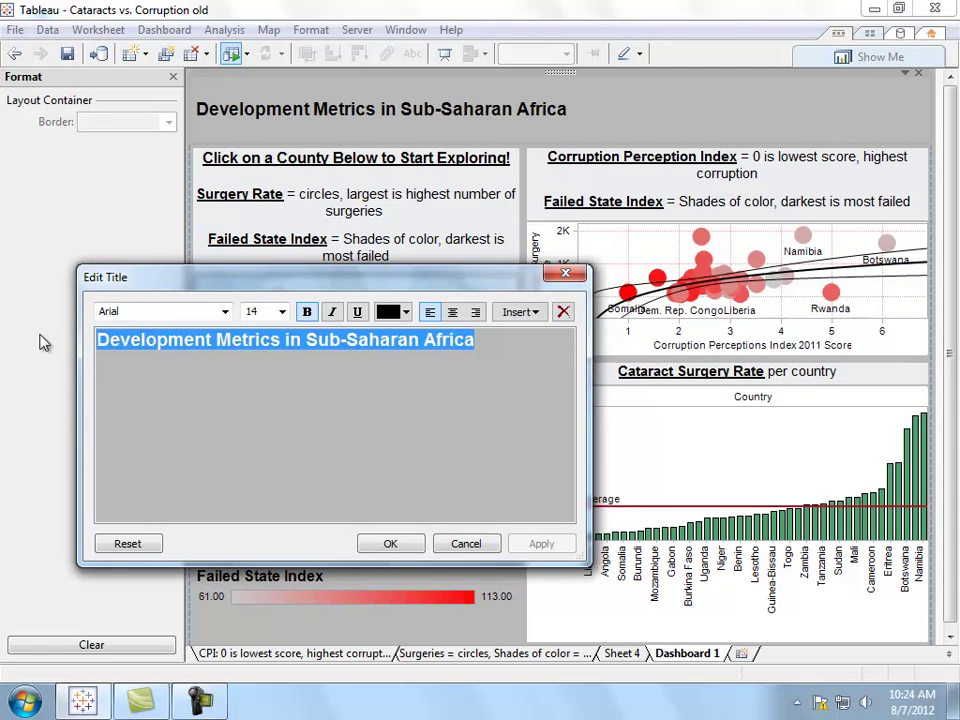
left_click(282, 311)
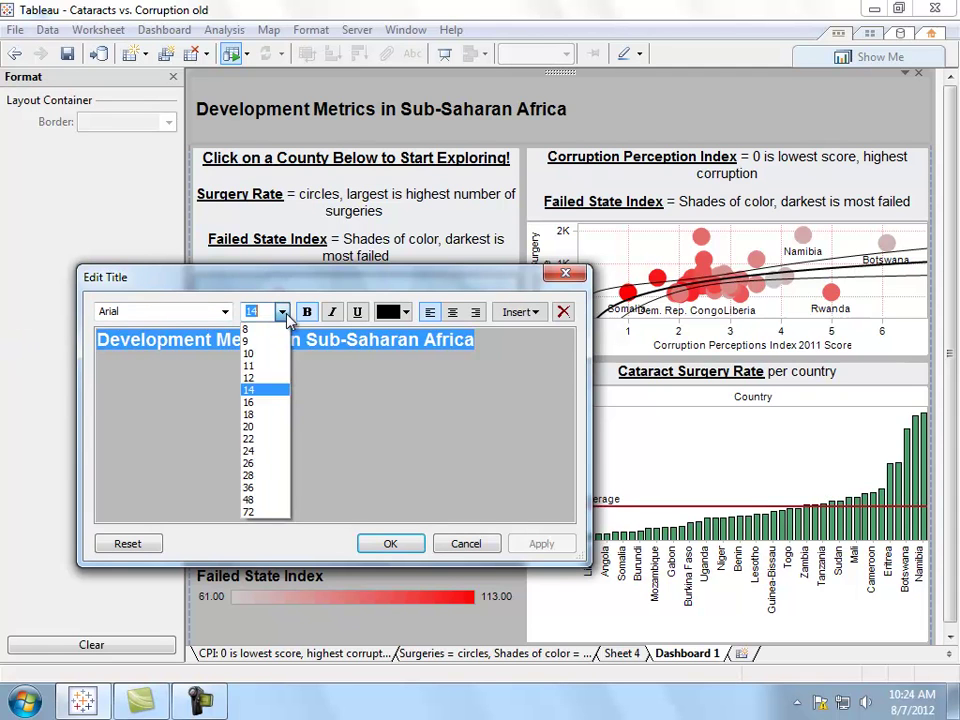
left_click(276, 426)
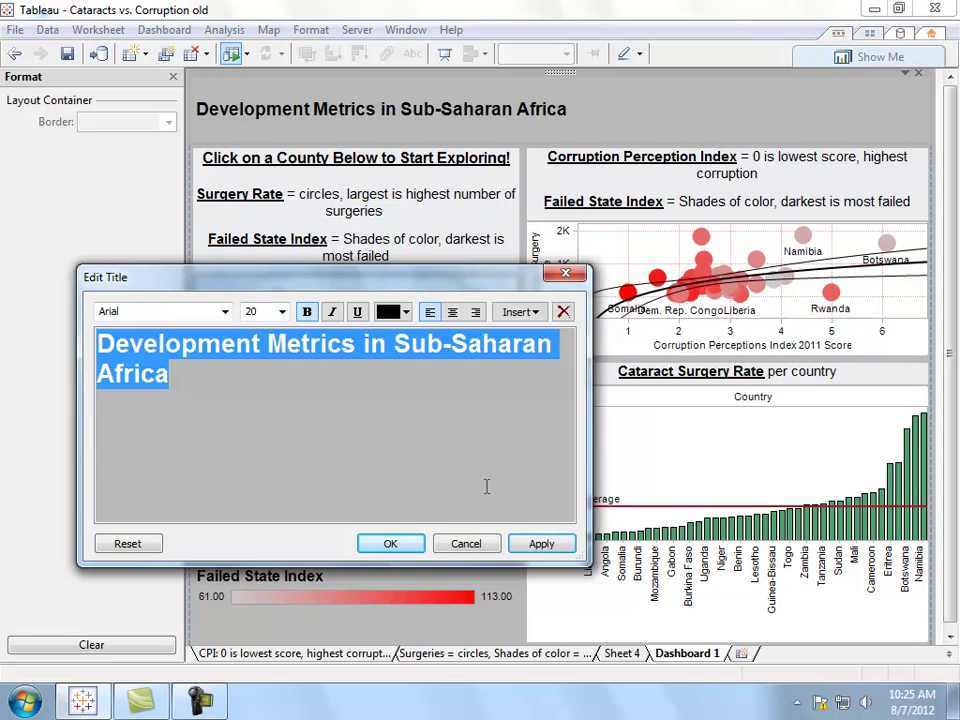
left_click(564, 546)
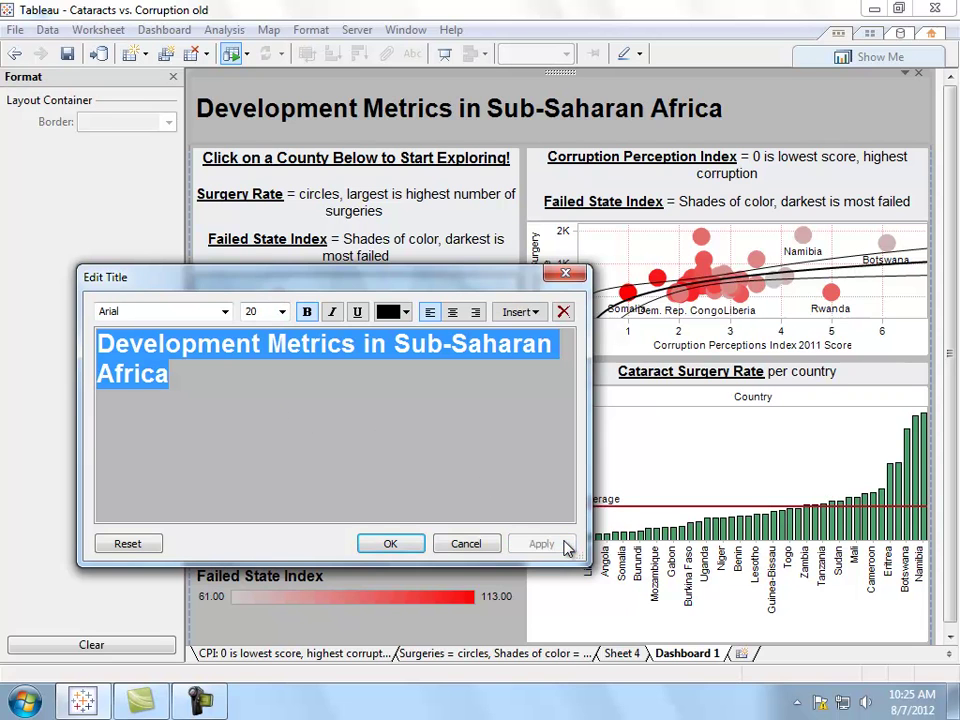
left_click(396, 544)
left_click(448, 122)
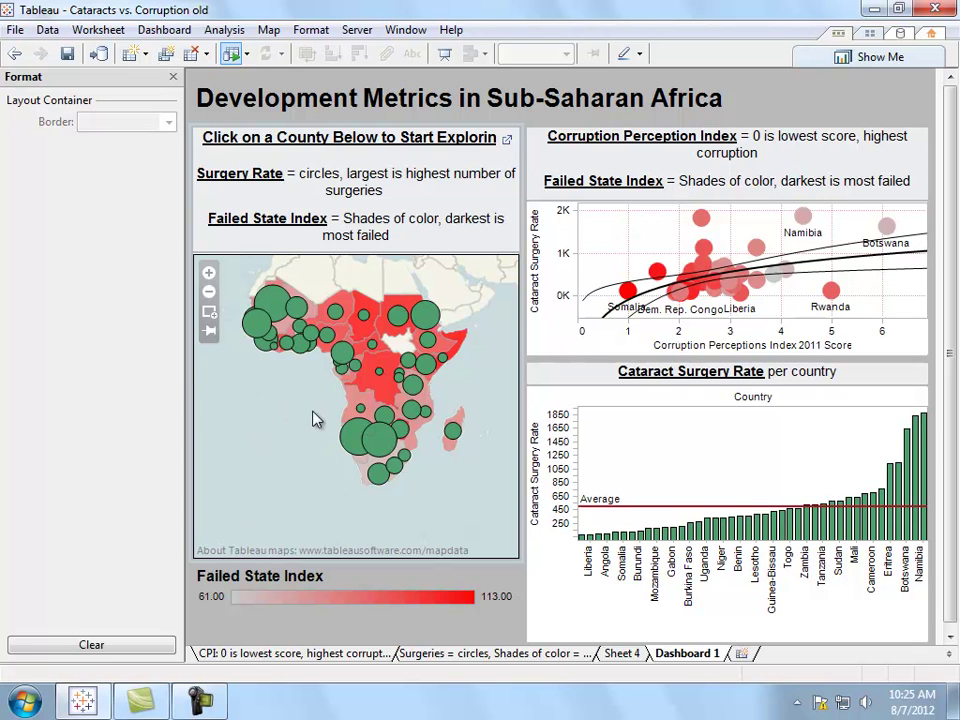
Step: Replace the map's title text with "Cataract Surgery Rate vs. Failed State Index"
double_click(407, 205)
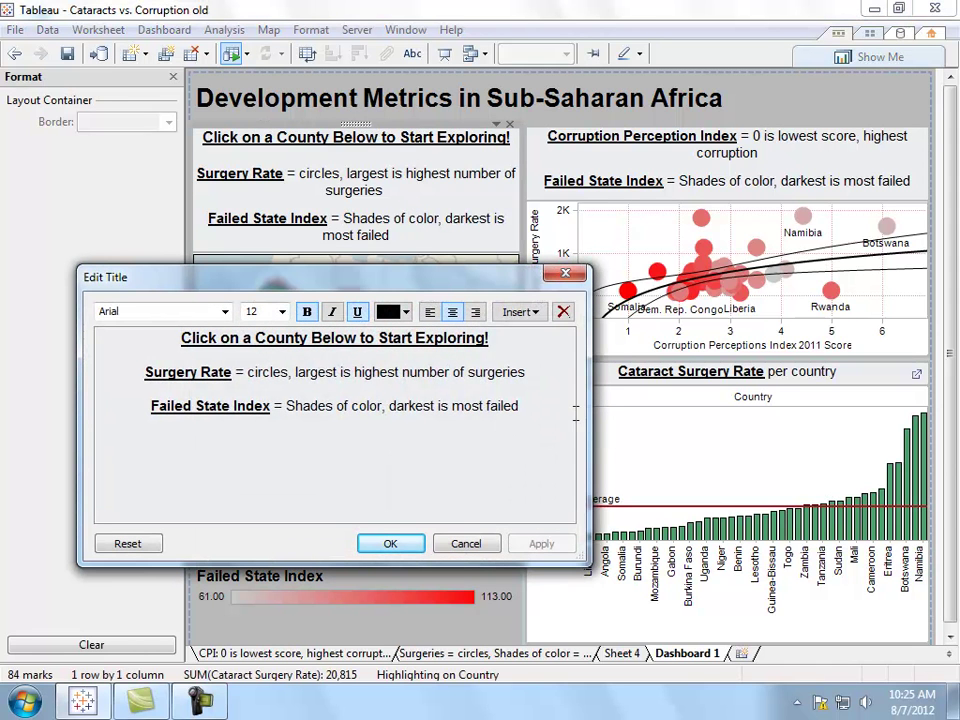
left_click_drag(556, 412, 36, 292)
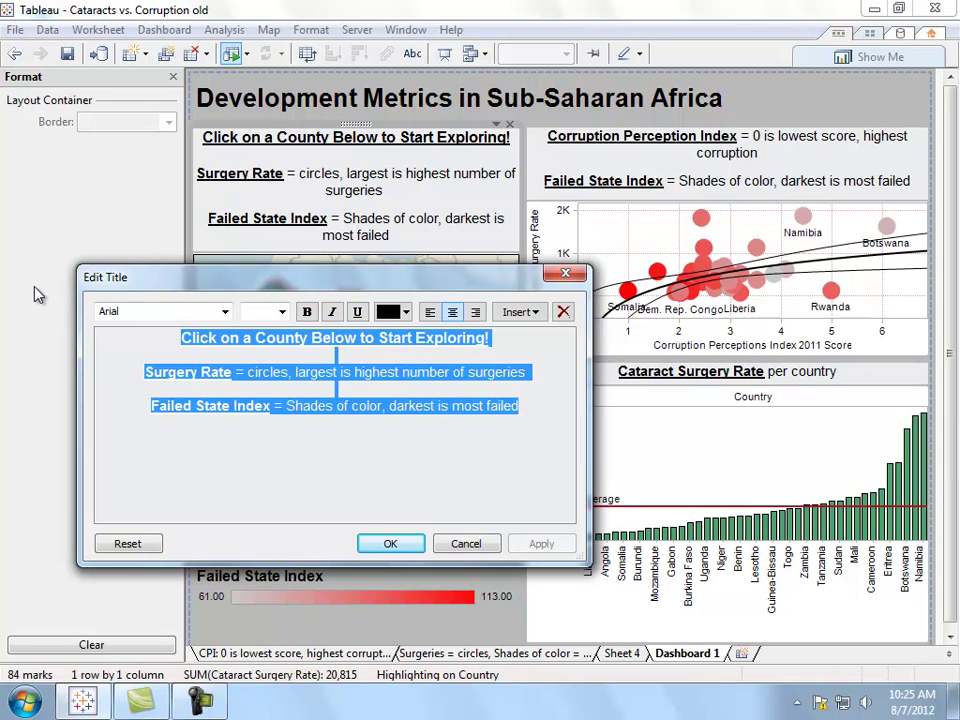
type("Cat")
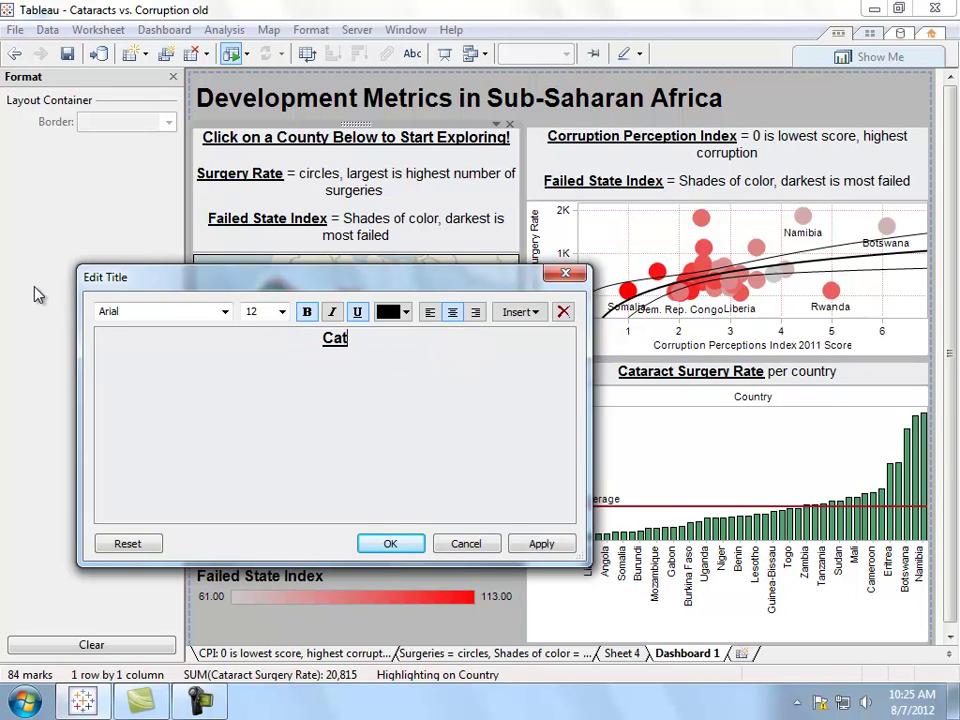
type("aract ")
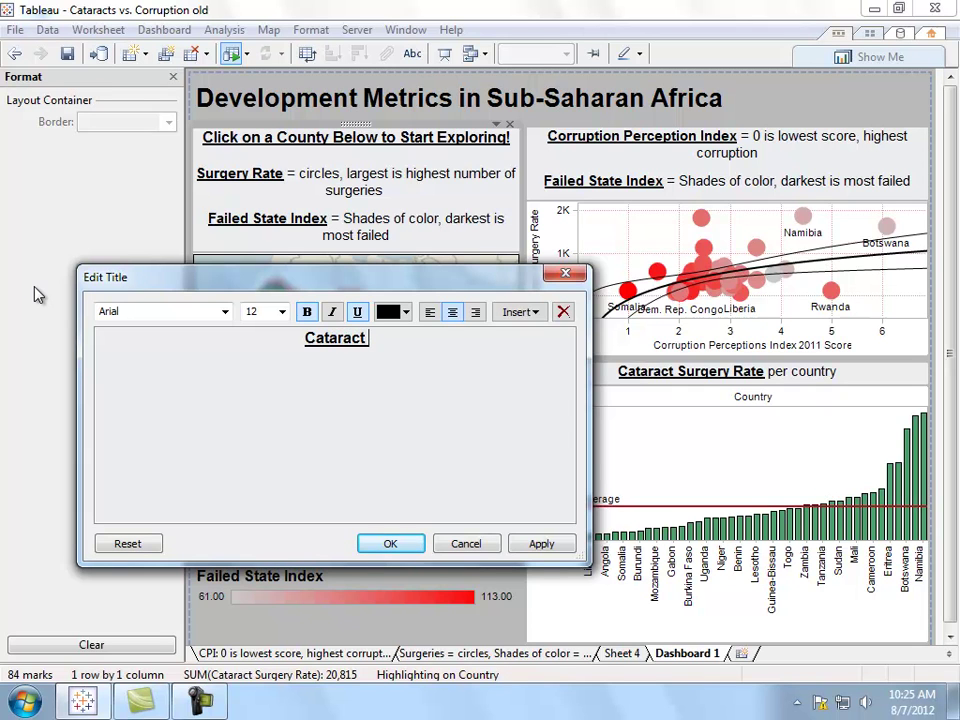
type("Surtgery")
key("BackSpace")
key("BackSpace")
key("BackSpace")
key("BackSpace")
key("BackSpace")
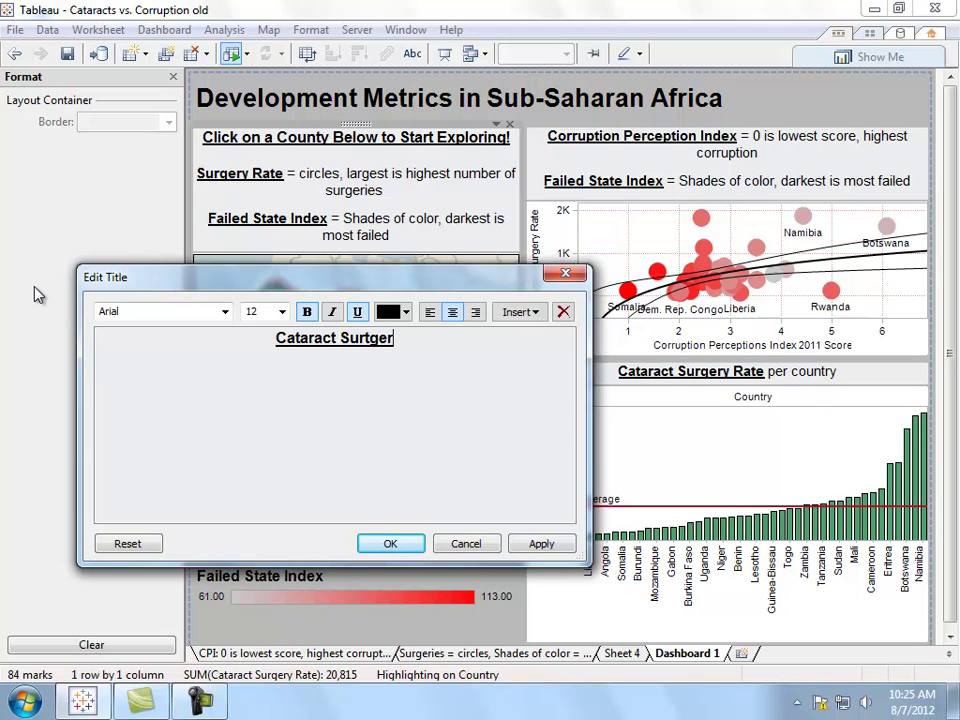
type("gery ")
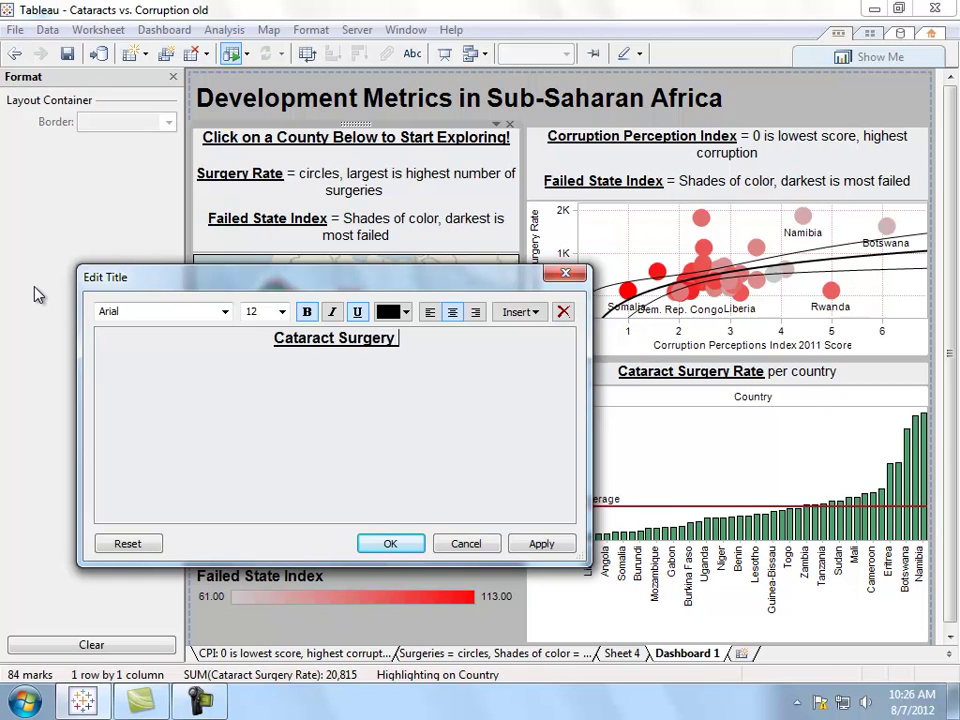
type("Rate vs. ")
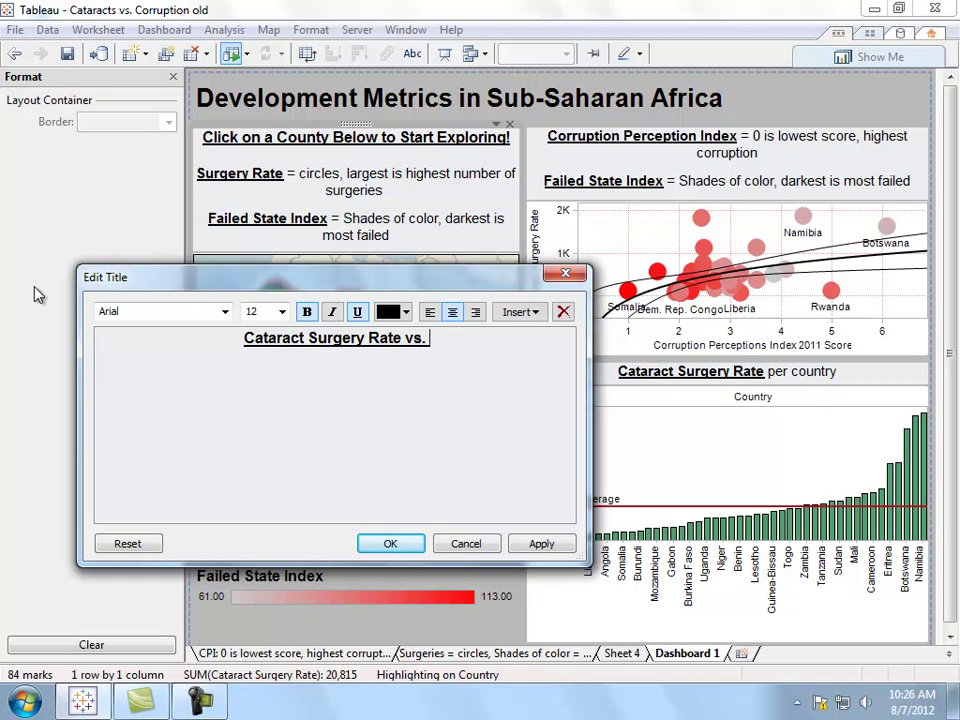
type("Failed St")
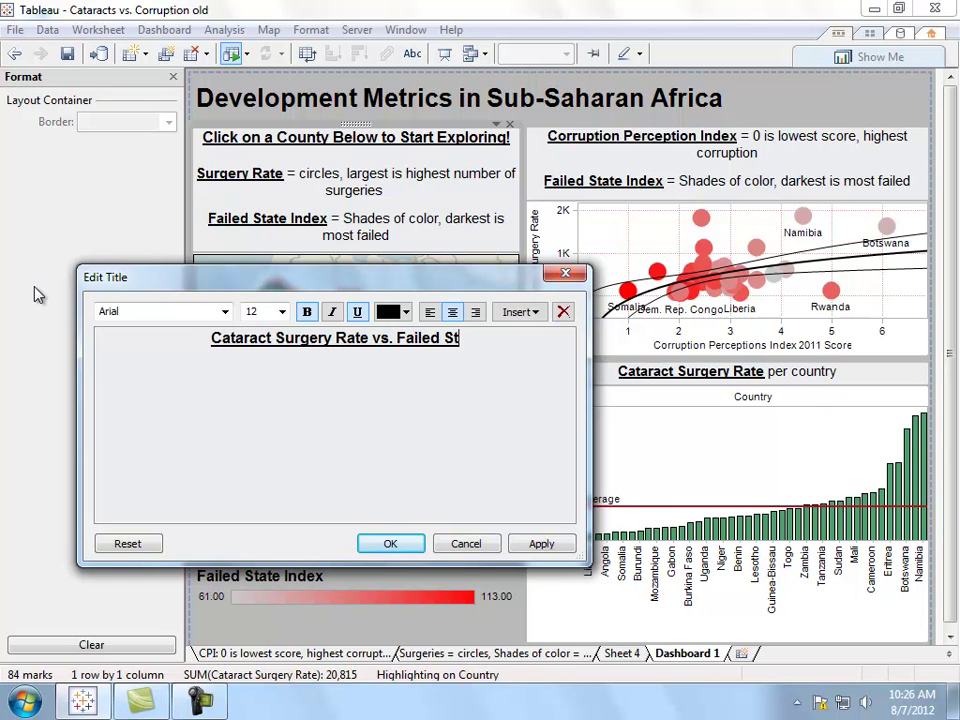
type("ate Index")
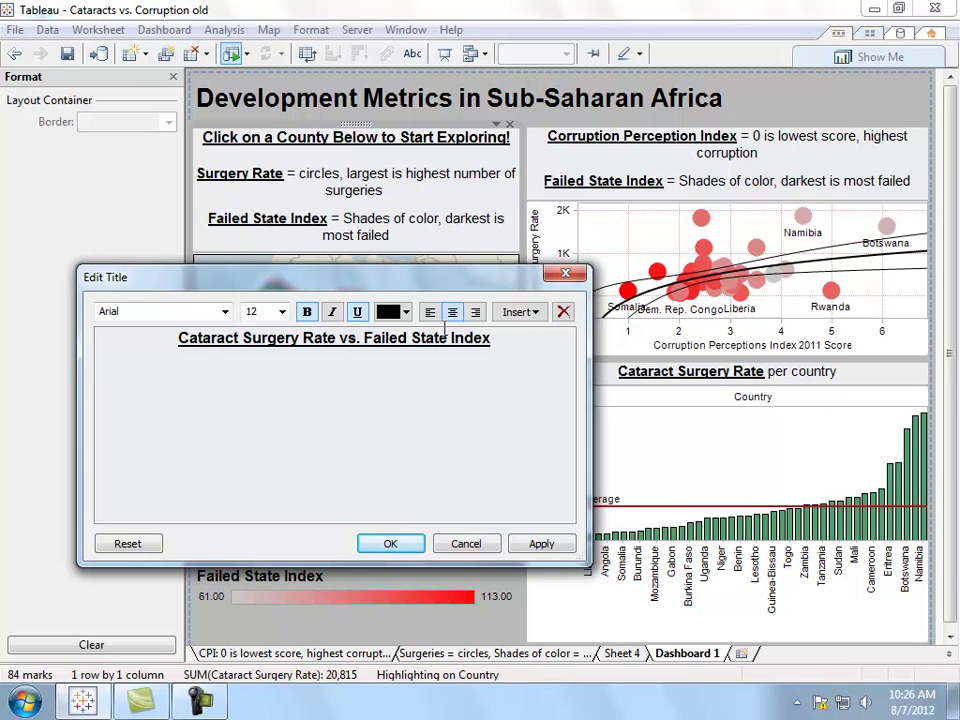
Step: Format the map title at font size 11, left-aligned and without underline, and apply the changes
left_click_drag(551, 349, 15, 350)
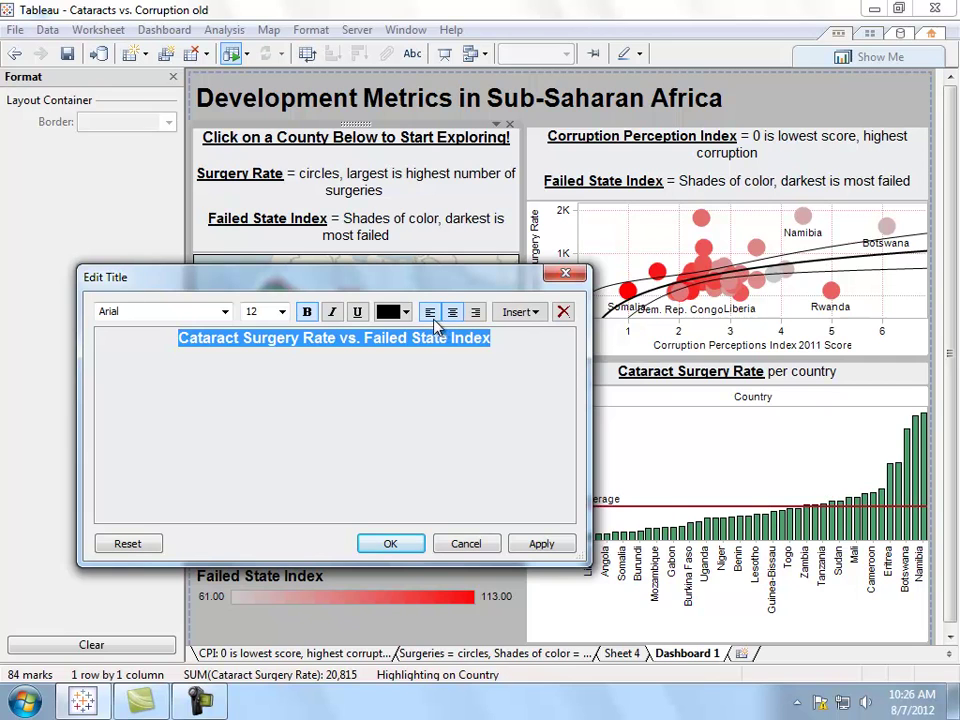
left_click(283, 313)
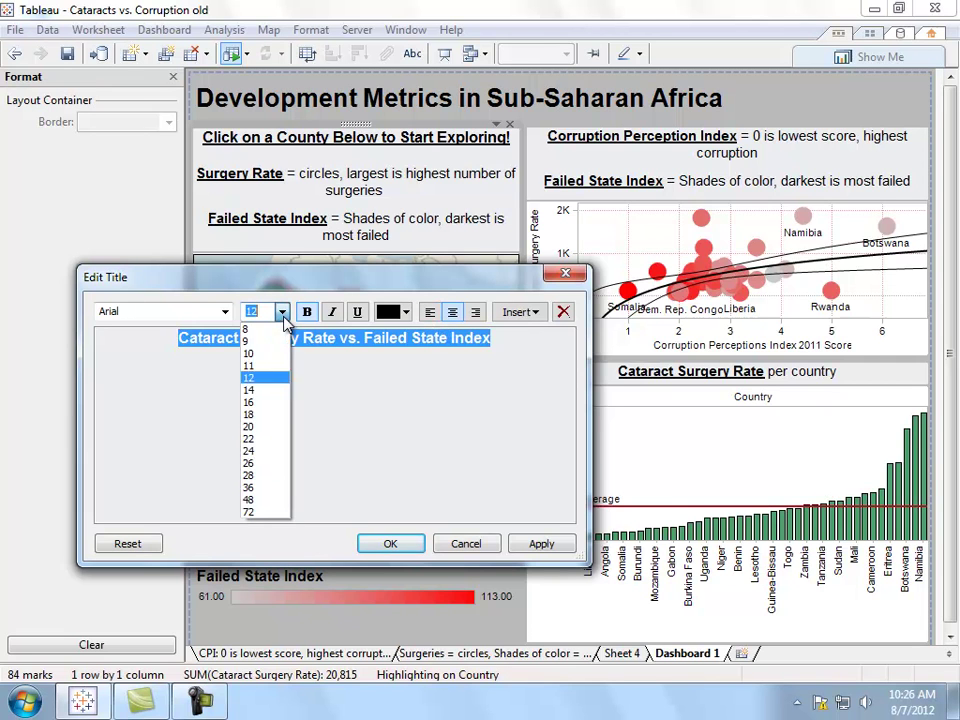
left_click(272, 366)
left_click(558, 537)
left_click(430, 311)
left_click(544, 545)
left_click(392, 544)
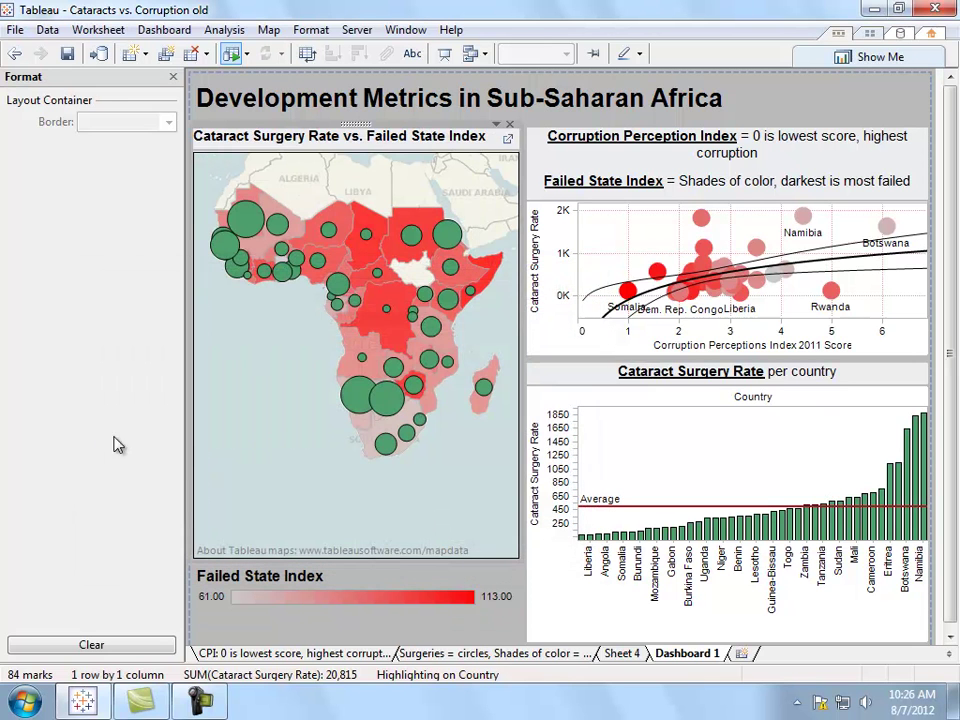
Step: Shorten the scatter plot's title to "Corruption Perception Index vs Failed State Index", deleting the explanatory text after each index name
double_click(724, 190)
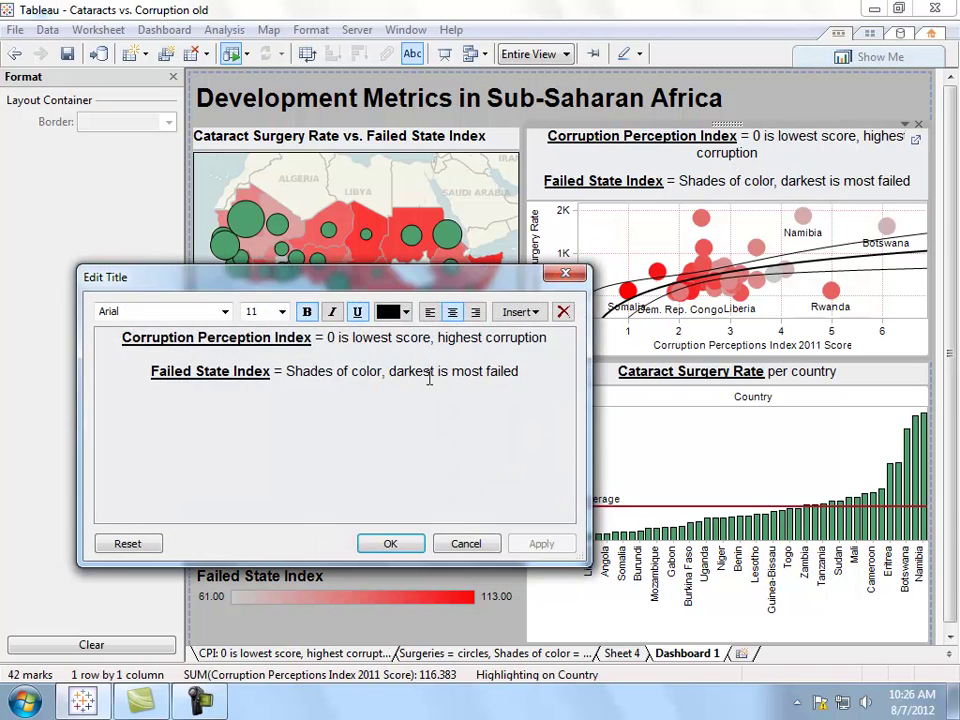
key("ctrl+a")
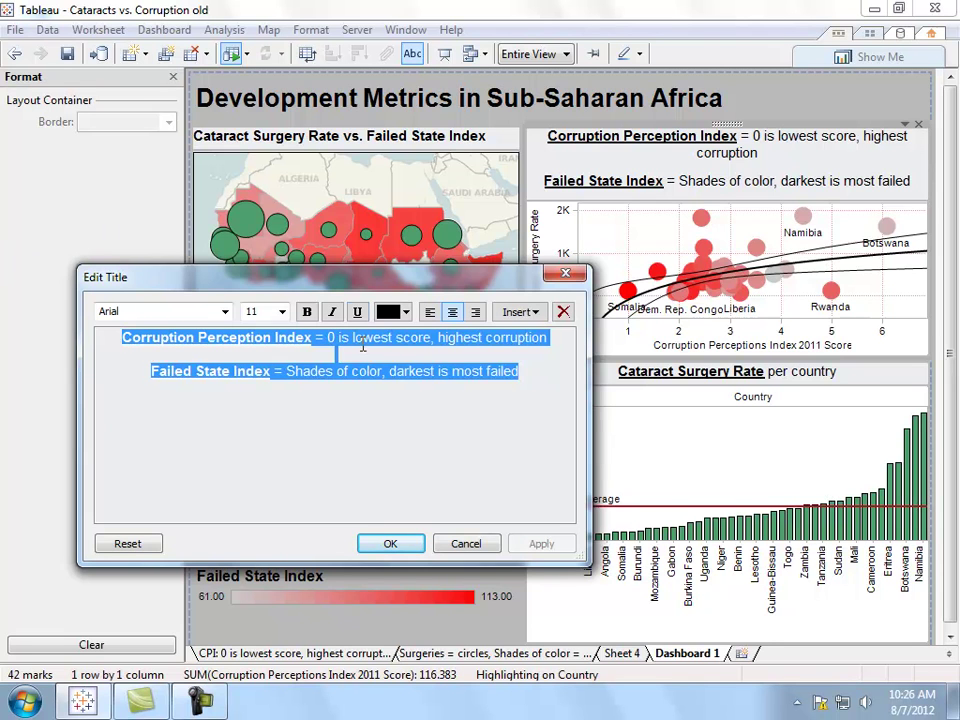
left_click(318, 337)
left_click_drag(318, 337, 548, 338)
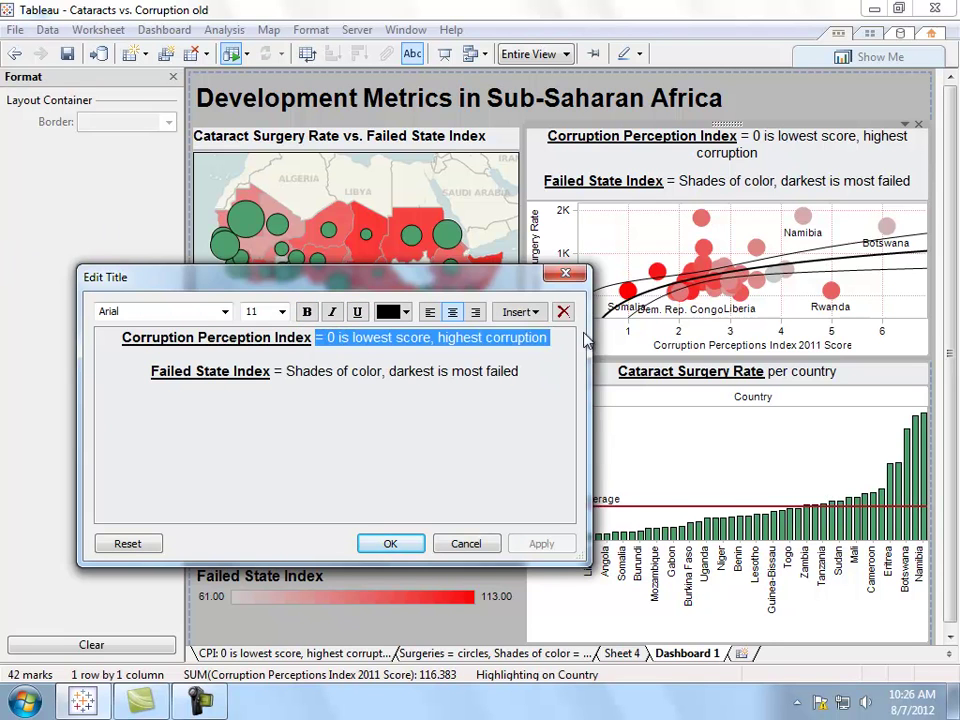
key("Delete")
key("Delete")
key("Delete")
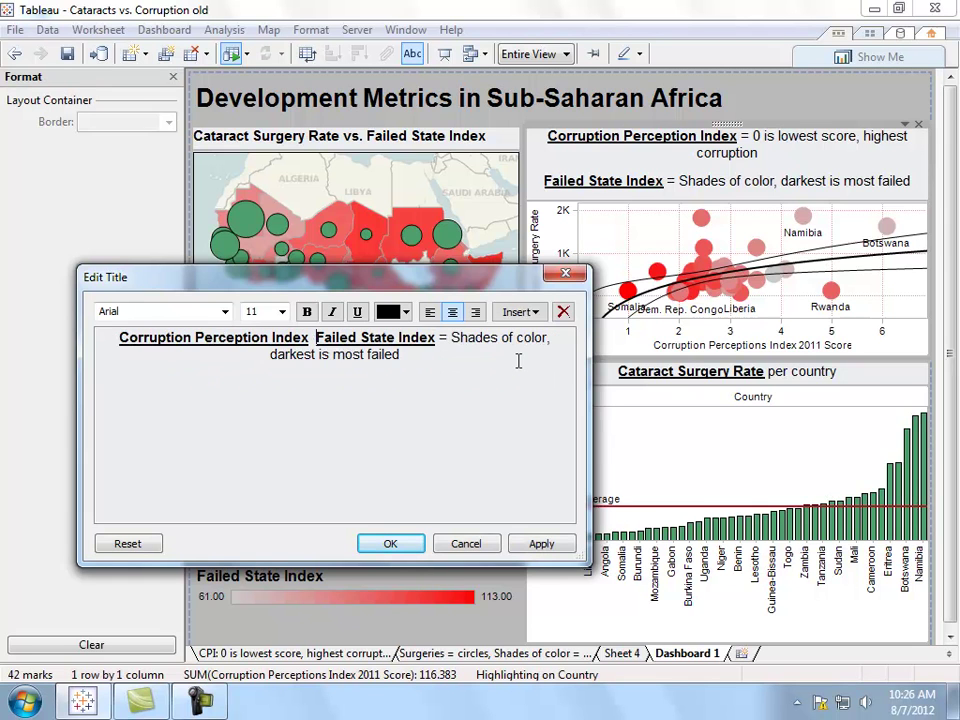
type("vs")
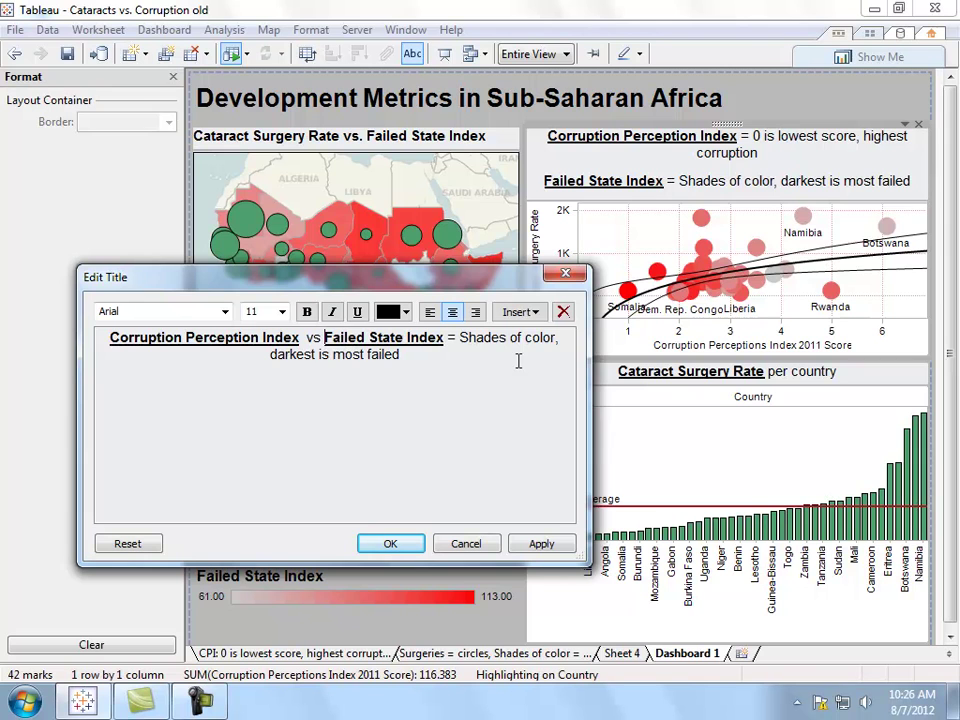
left_click_drag(402, 355, 126, 337)
key("Delete")
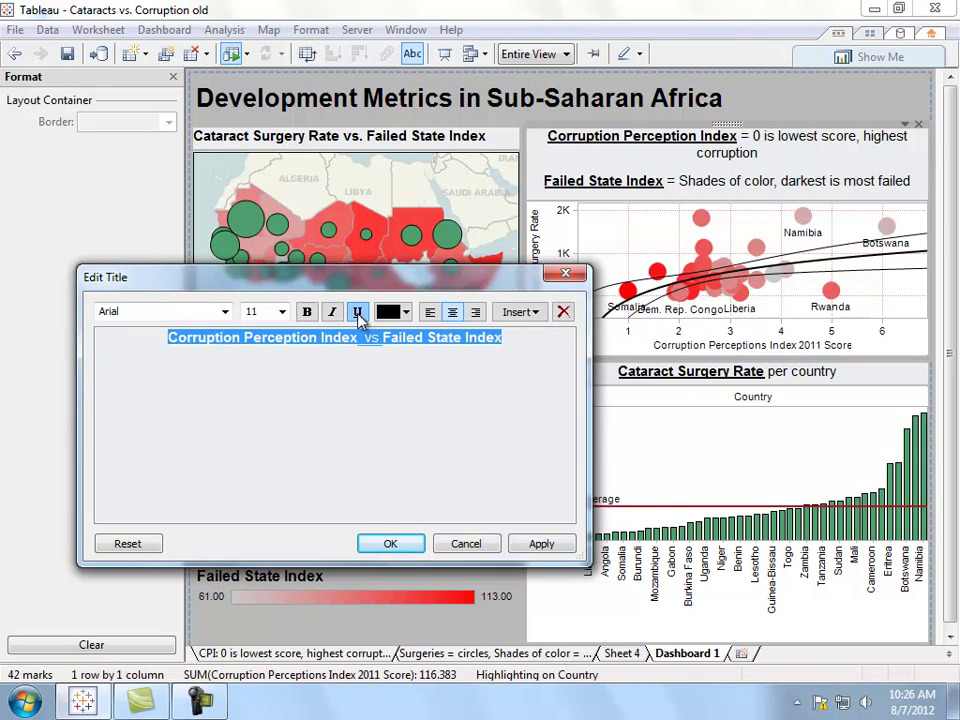
Step: Remove the underline from the scatter plot title, left-align it and apply the changes
left_click(372, 368)
left_click_drag(531, 343, 100, 344)
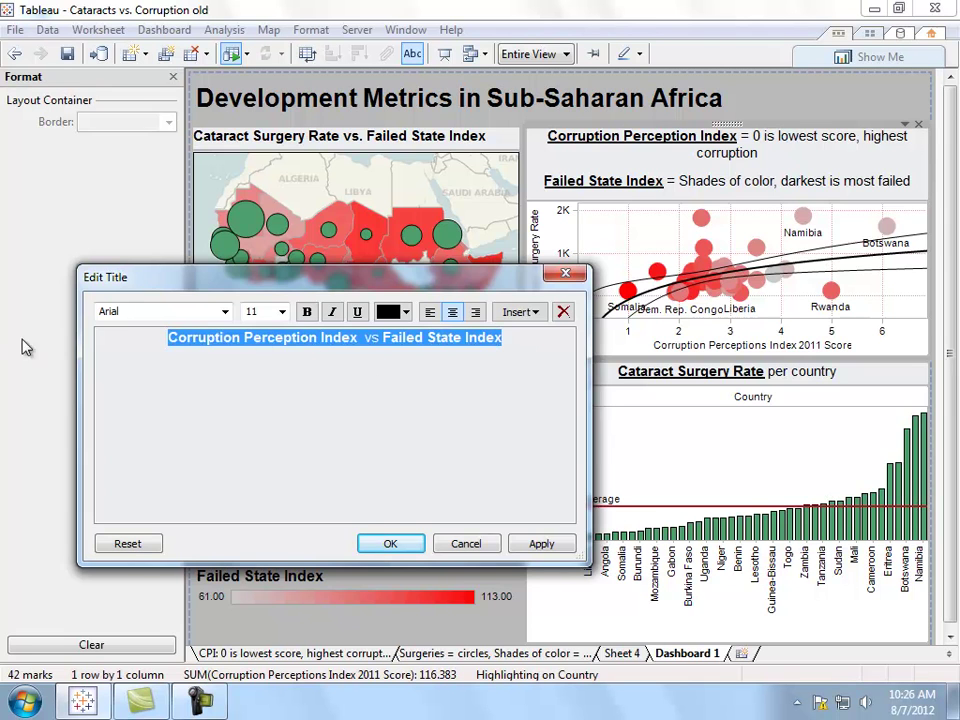
left_click(369, 340)
double_click(369, 340)
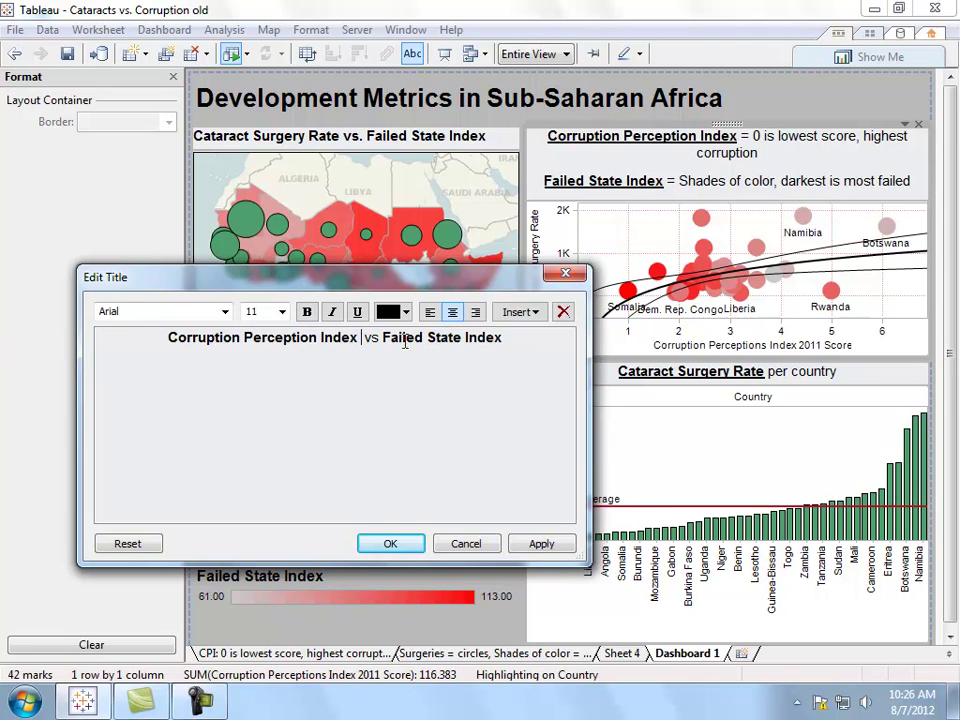
key("ctrl+b")
left_click_drag(531, 339, 165, 340)
left_click(430, 312)
left_click(537, 544)
left_click(390, 543)
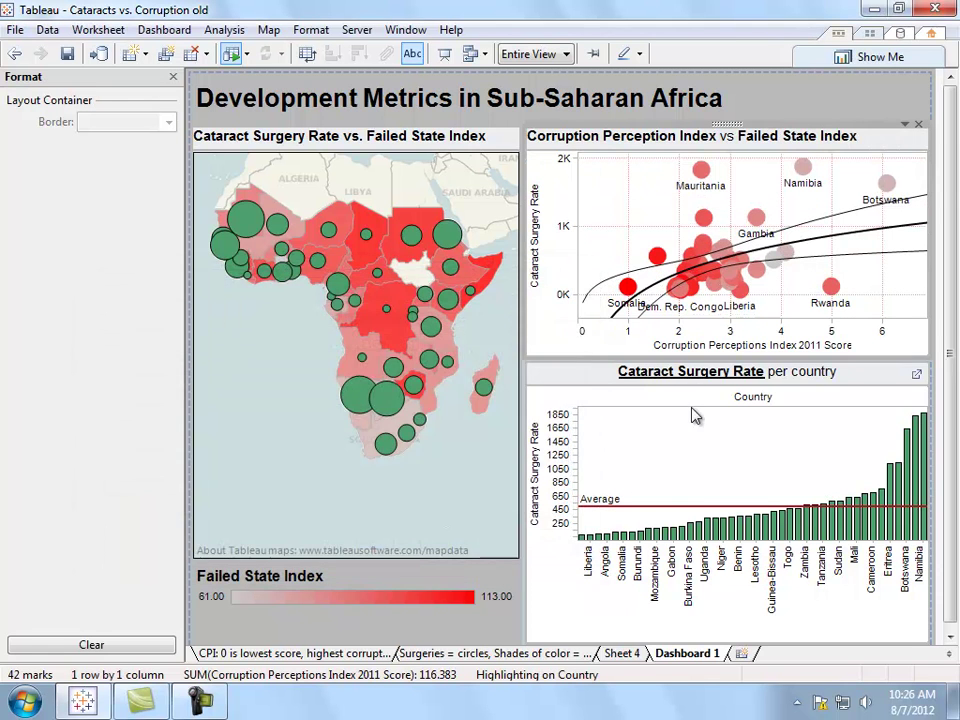
Step: Make the whole "Cataract Surgery Rate per country" title bold, left-aligned and free of underlining
double_click(660, 372)
left_click_drag(484, 335, 64, 343)
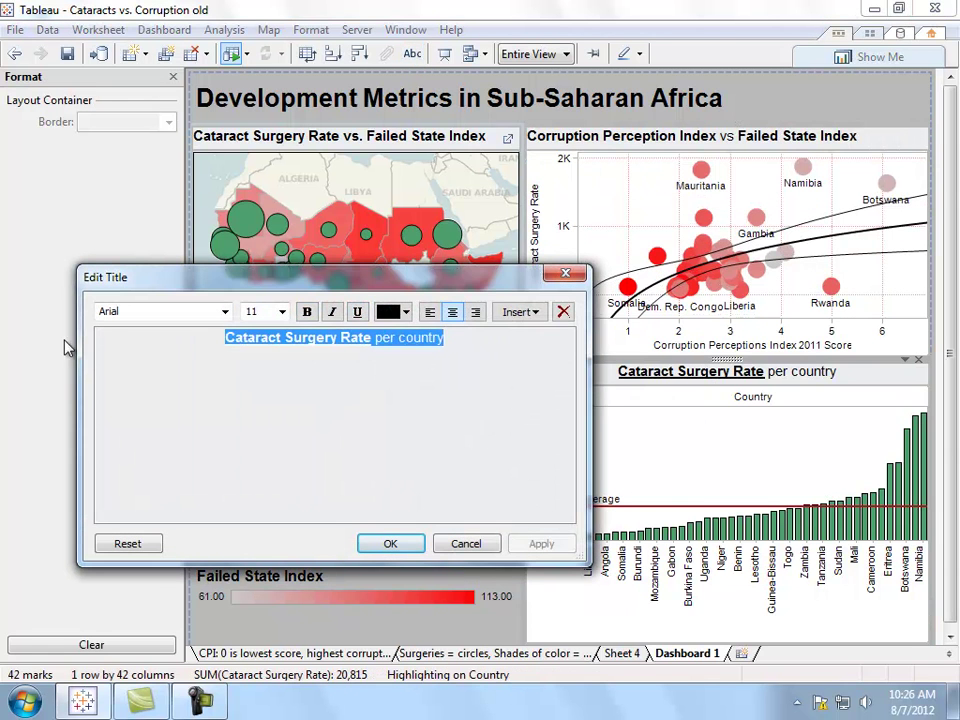
left_click(430, 312)
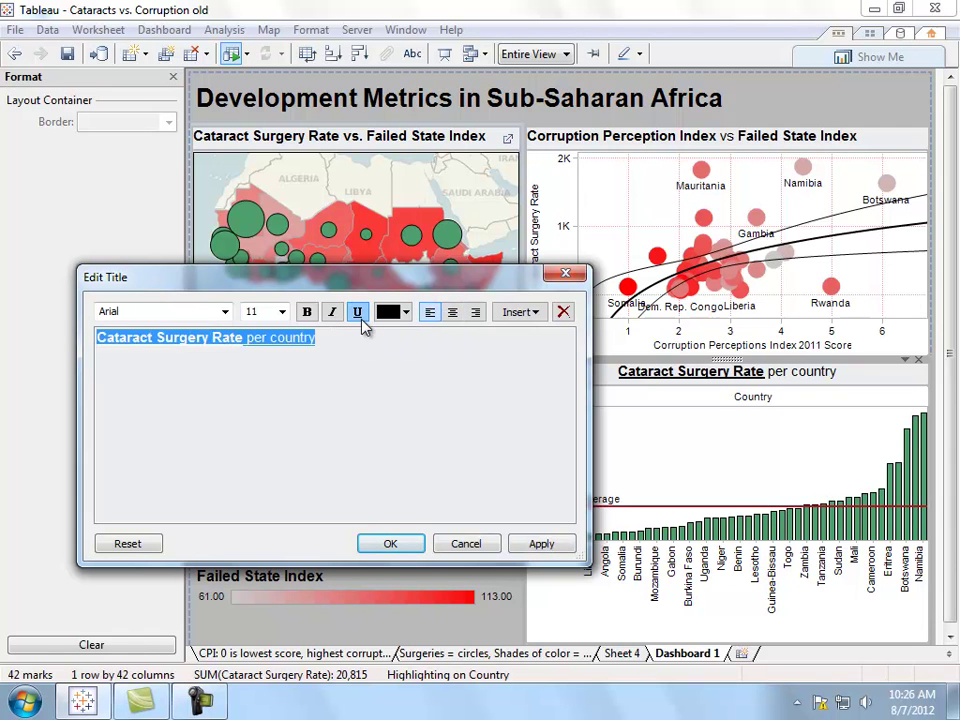
left_click(307, 313)
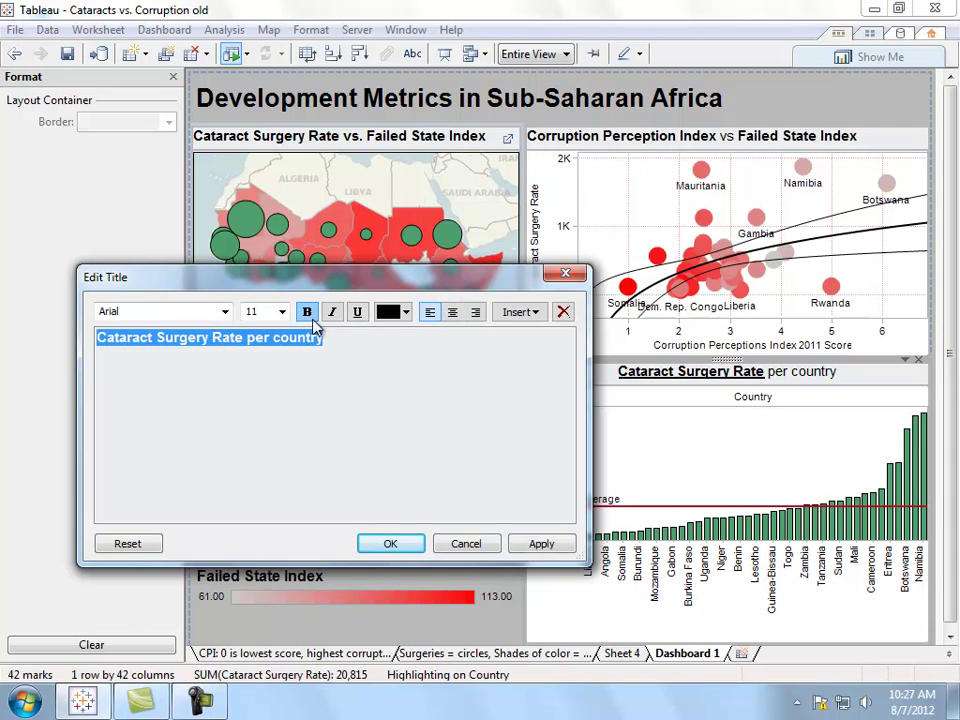
left_click(543, 544)
left_click(396, 545)
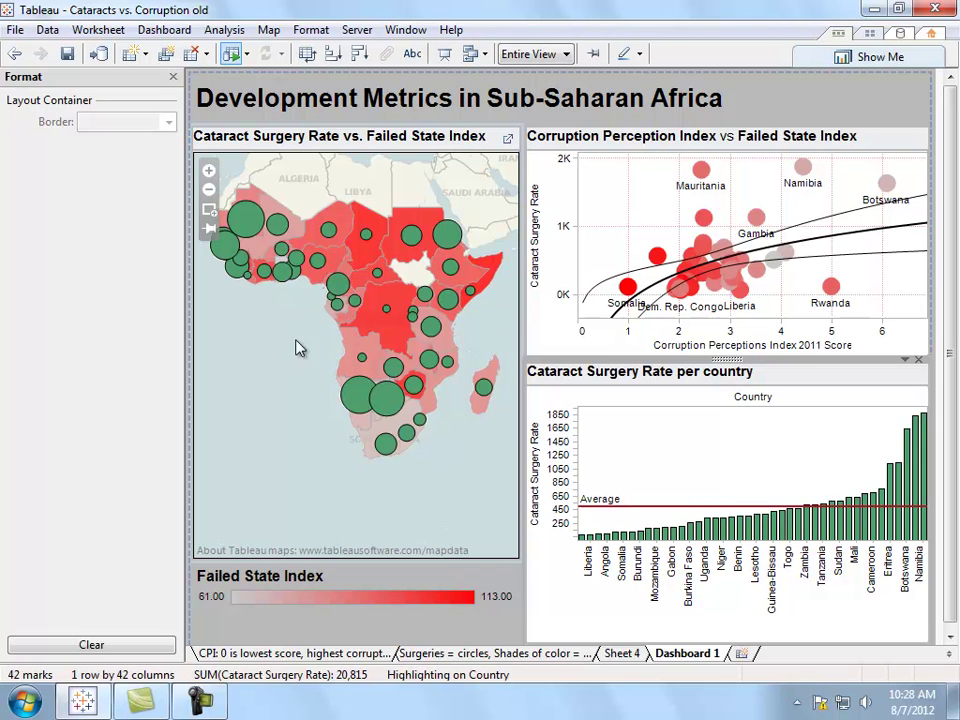
Step: Move the Corruption Perception Index scatter plot beneath the Failed State Index legend and reduce the map's height to give the plot more room
left_click(281, 393)
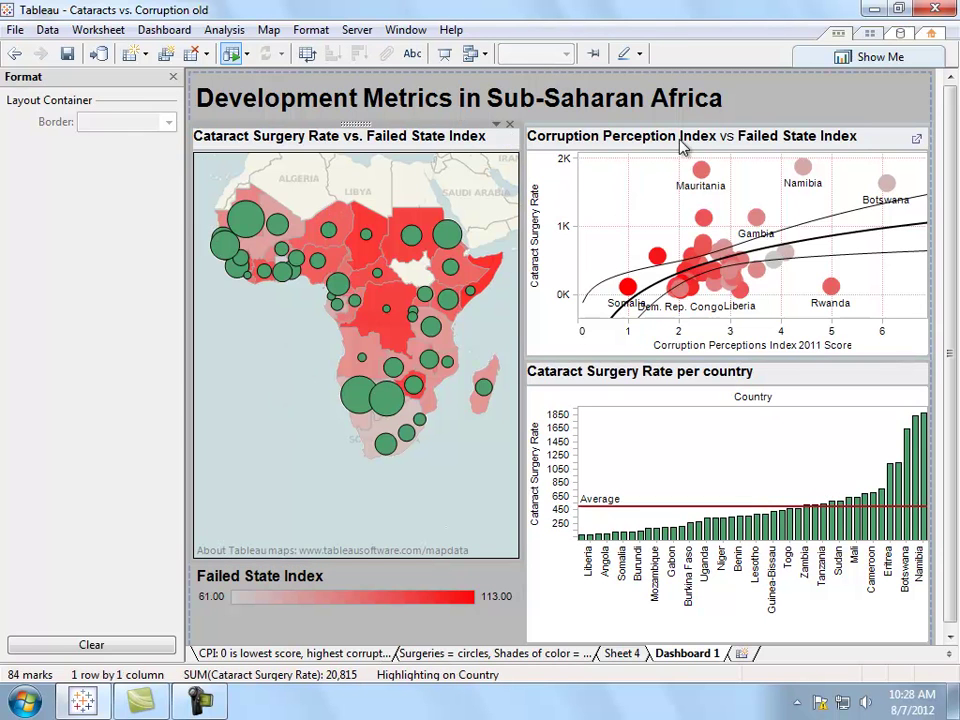
left_click(726, 137)
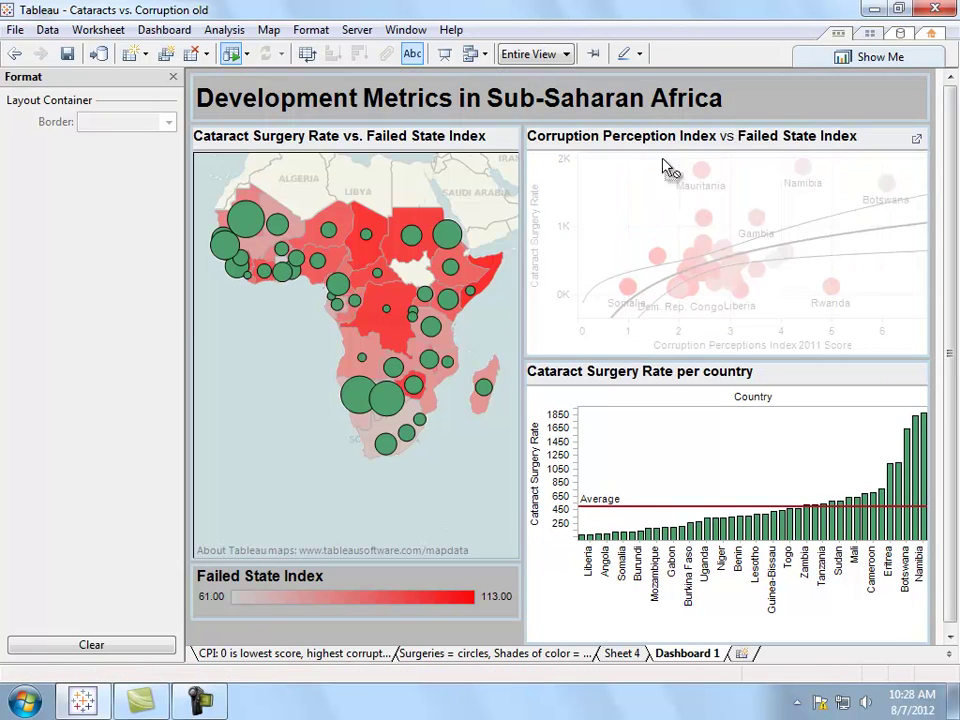
left_click(365, 618)
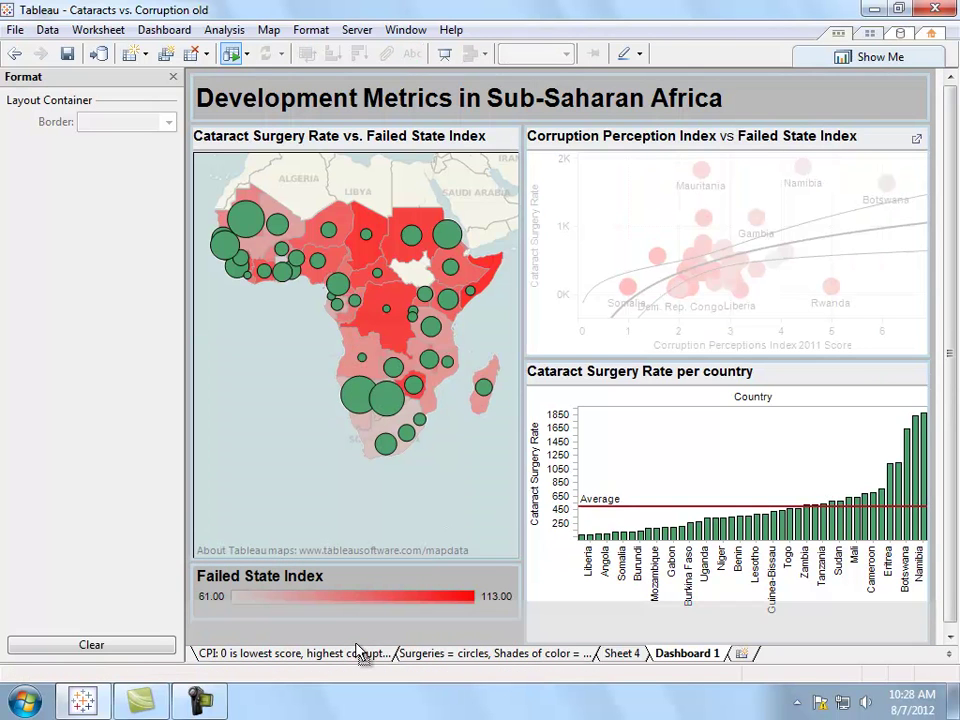
left_click_drag(365, 657, 364, 622)
left_click_drag(418, 561, 425, 455)
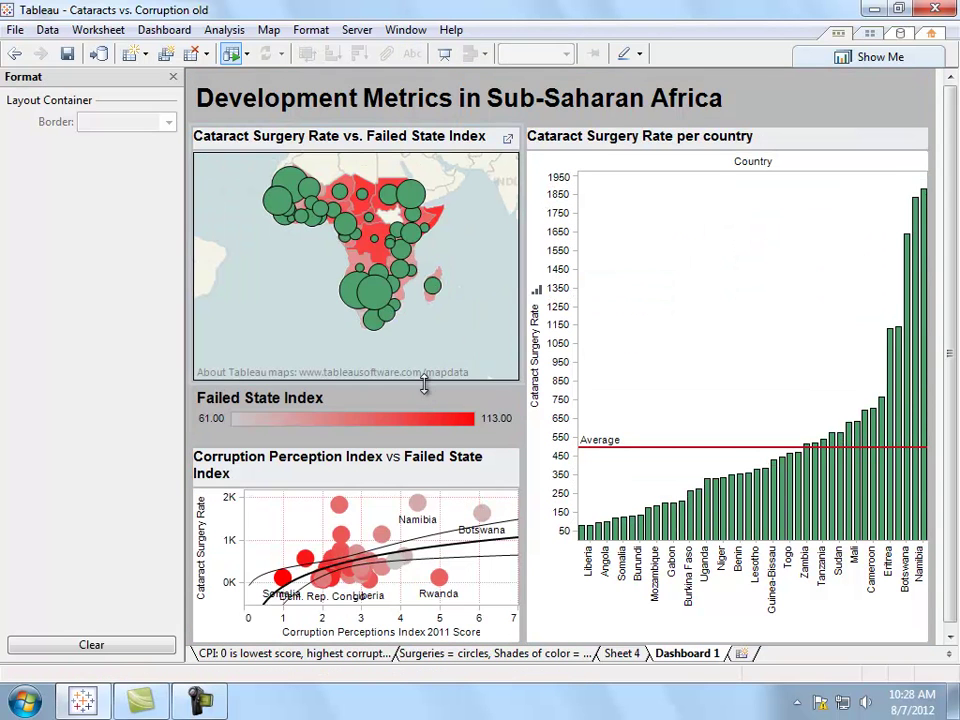
left_click_drag(422, 386, 415, 350)
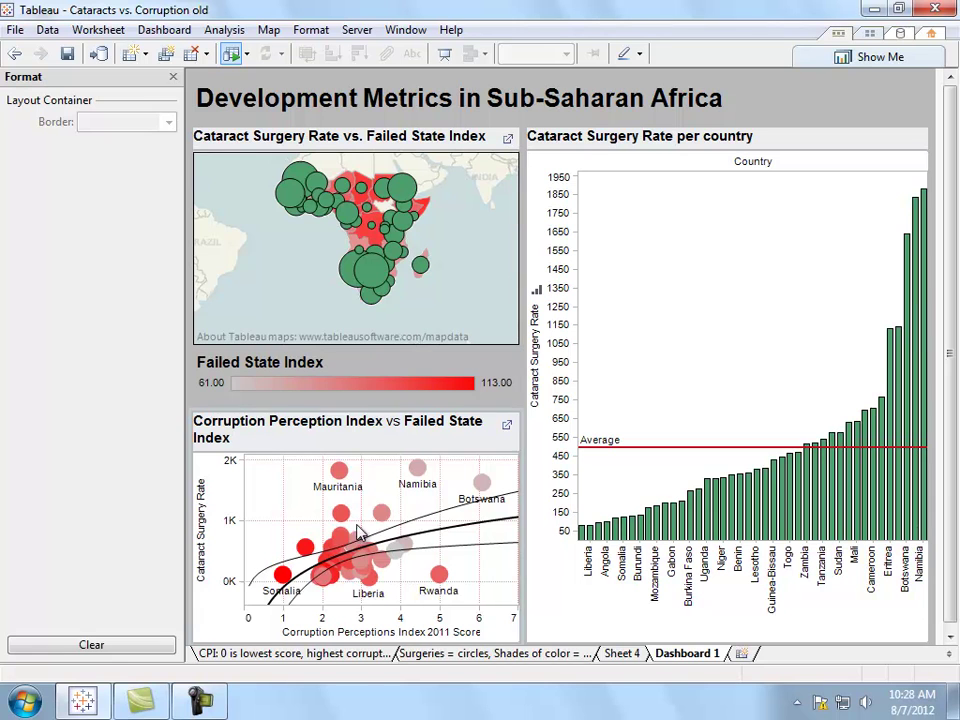
Step: Swap the rows and columns of the Cataract Surgery Rate per country chart and hide its field labels for rows
left_click(580, 253)
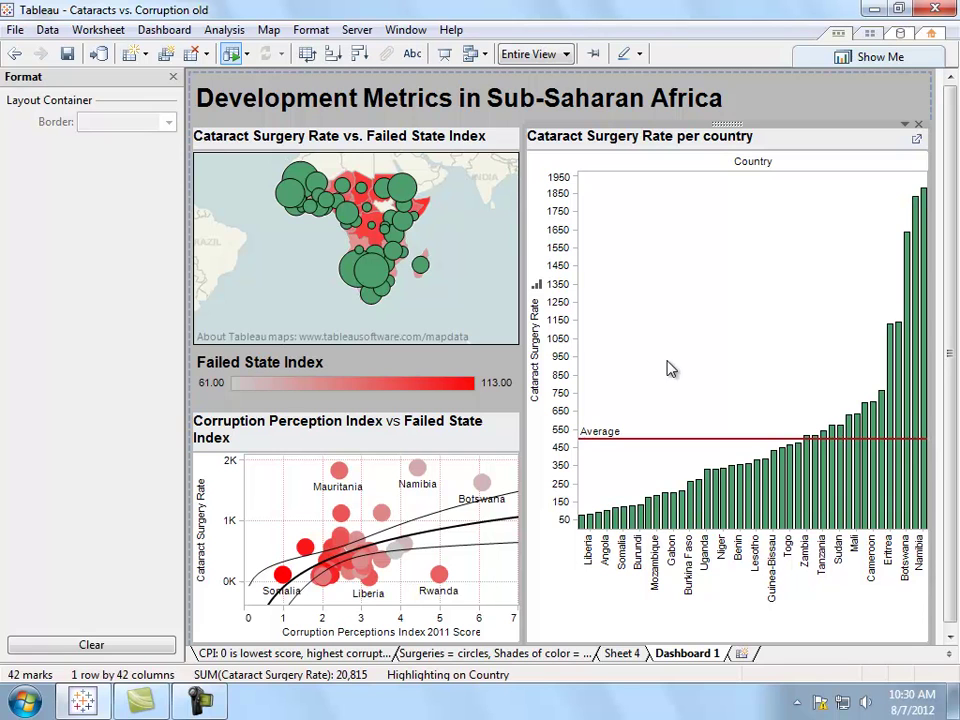
left_click(307, 54)
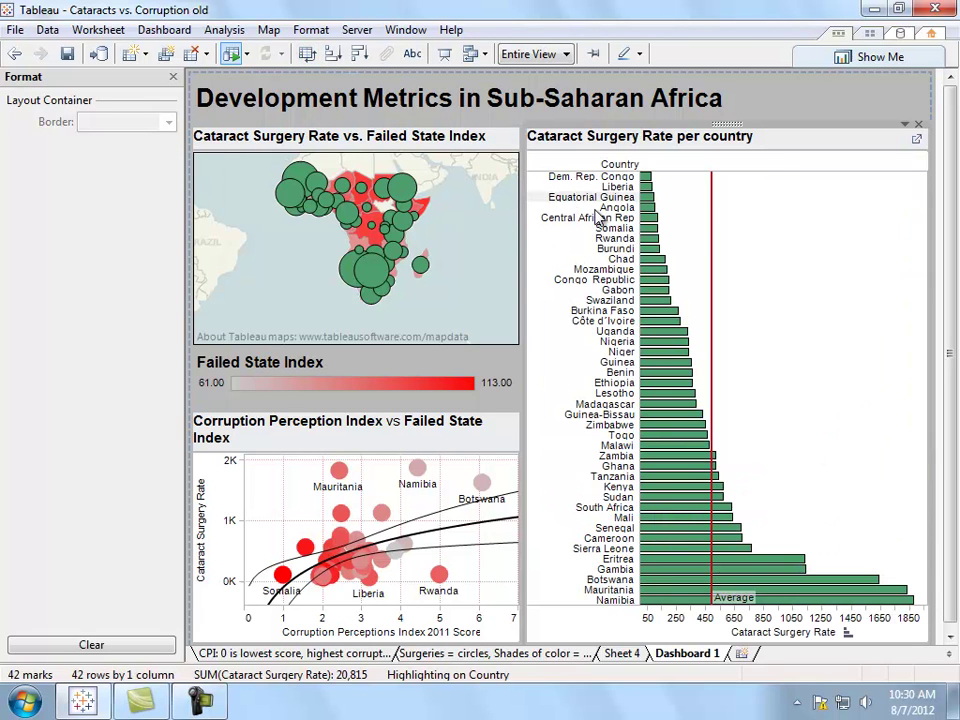
mouse_move(636, 318)
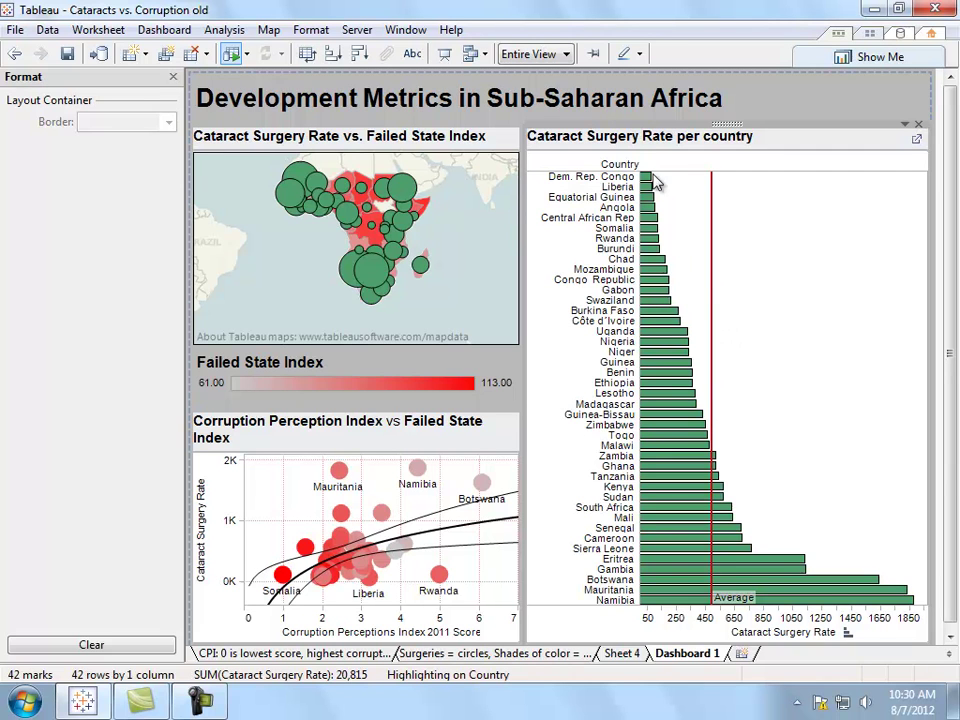
right_click(607, 168)
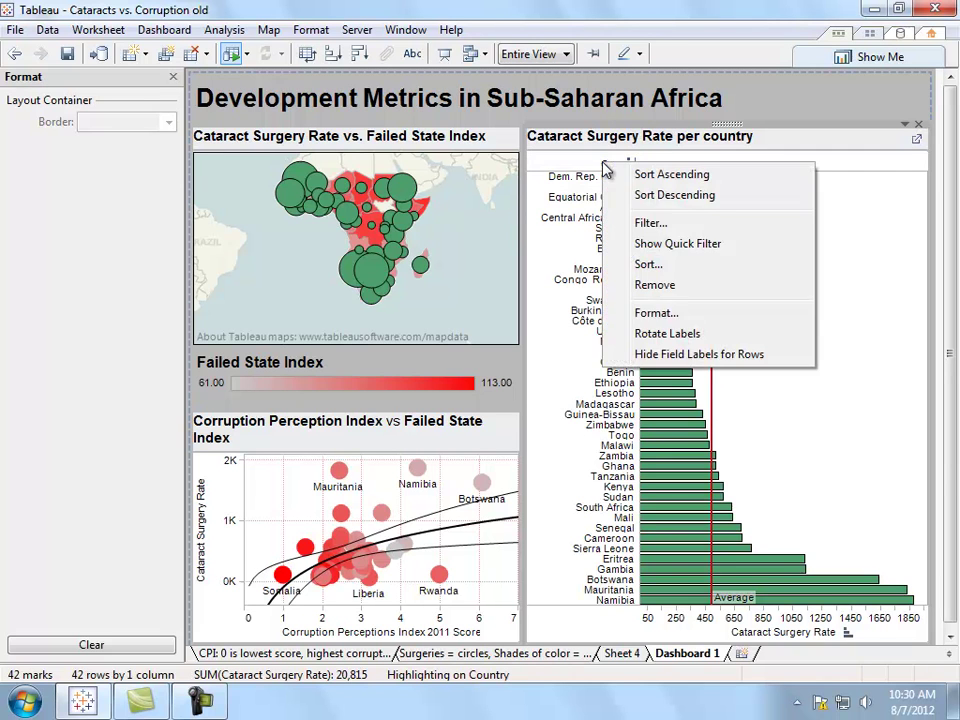
left_click(684, 358)
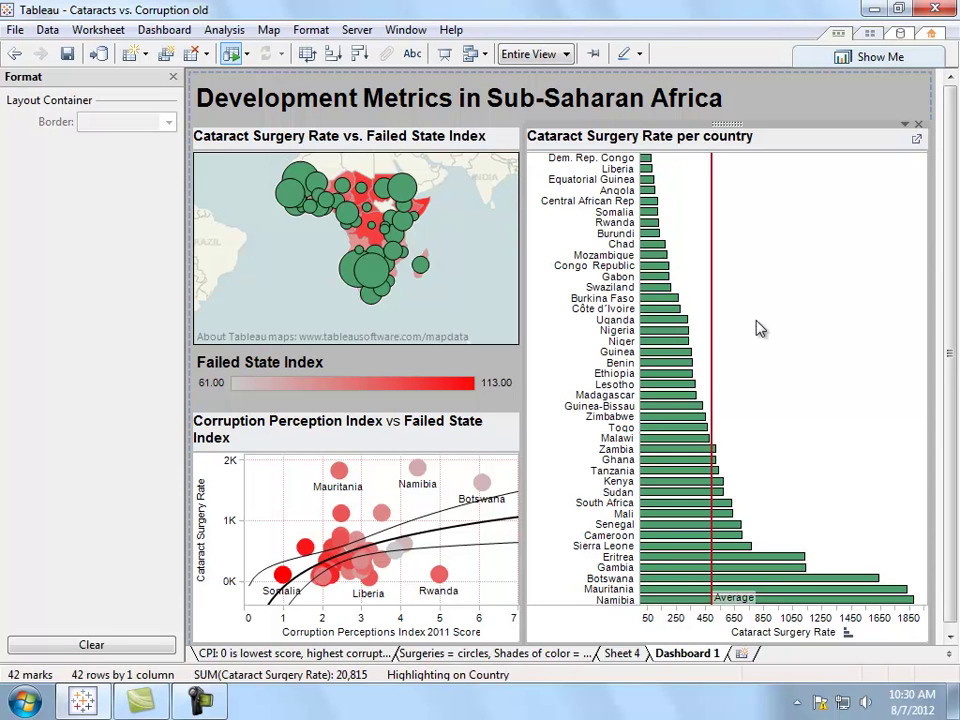
Step: Widen the map and scatter plot column and add the map's Cataract Surgery Rate size legend to the dashboard
left_click_drag(521, 328, 560, 338)
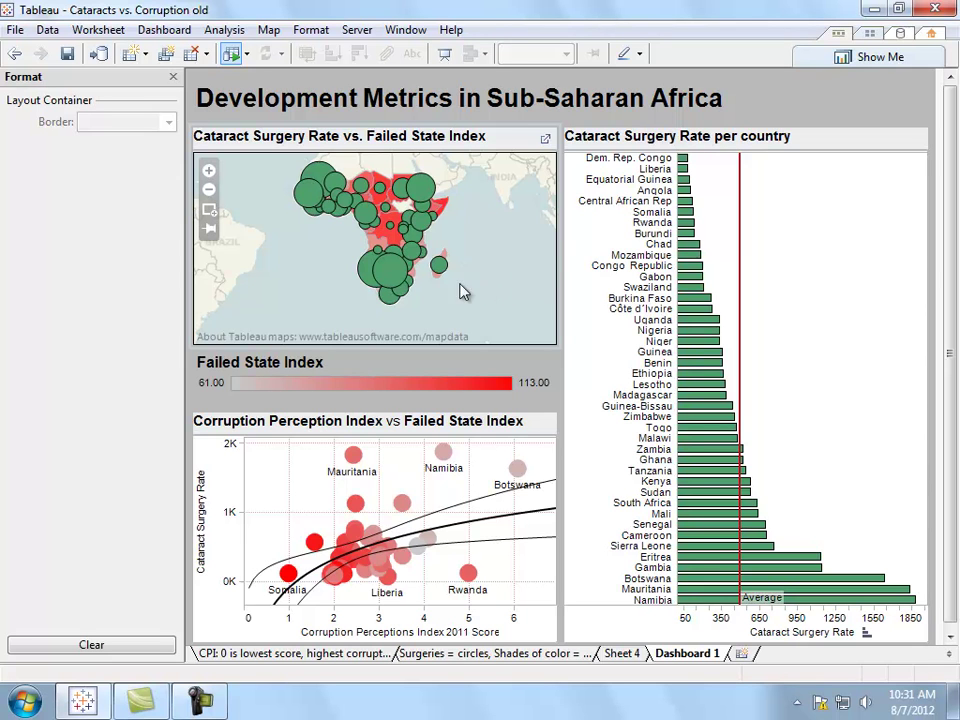
mouse_move(391, 275)
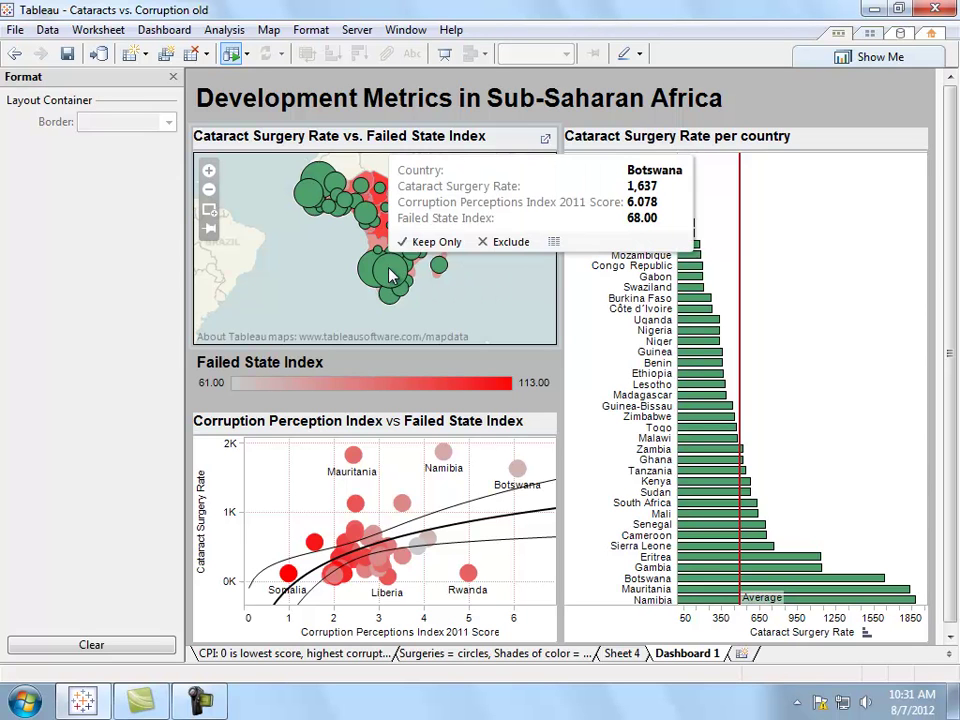
left_click(490, 300)
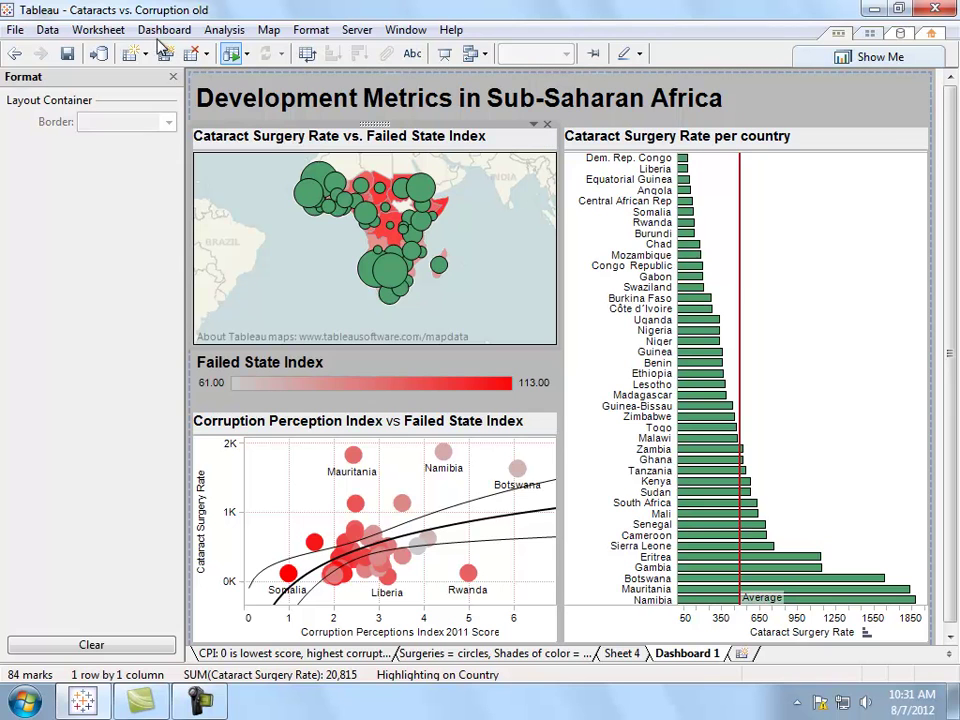
left_click(221, 36)
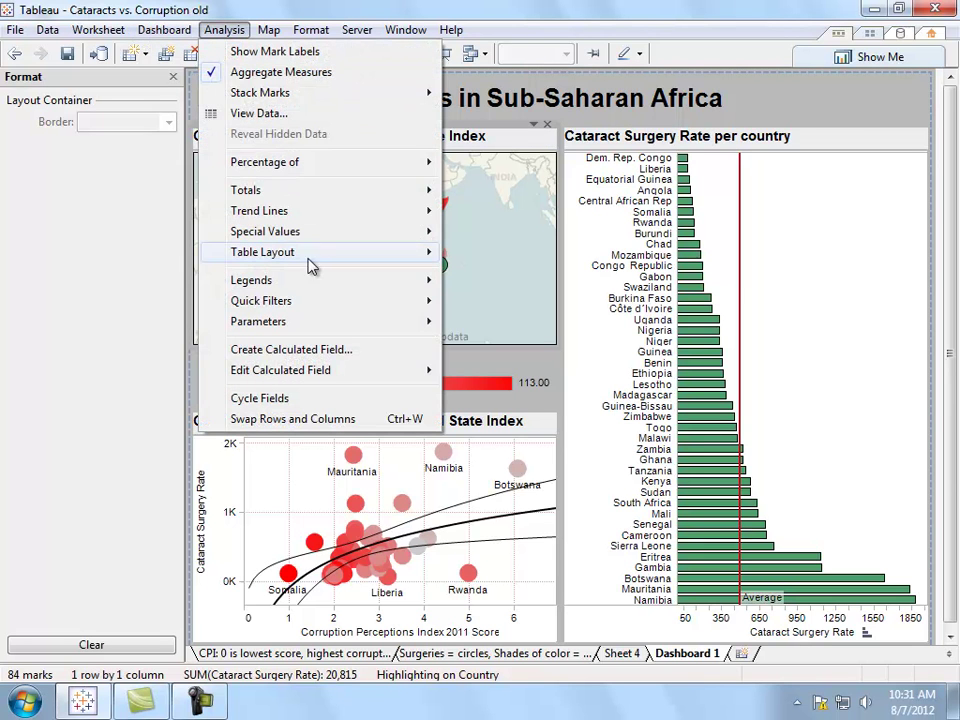
mouse_move(315, 281)
left_click(505, 322)
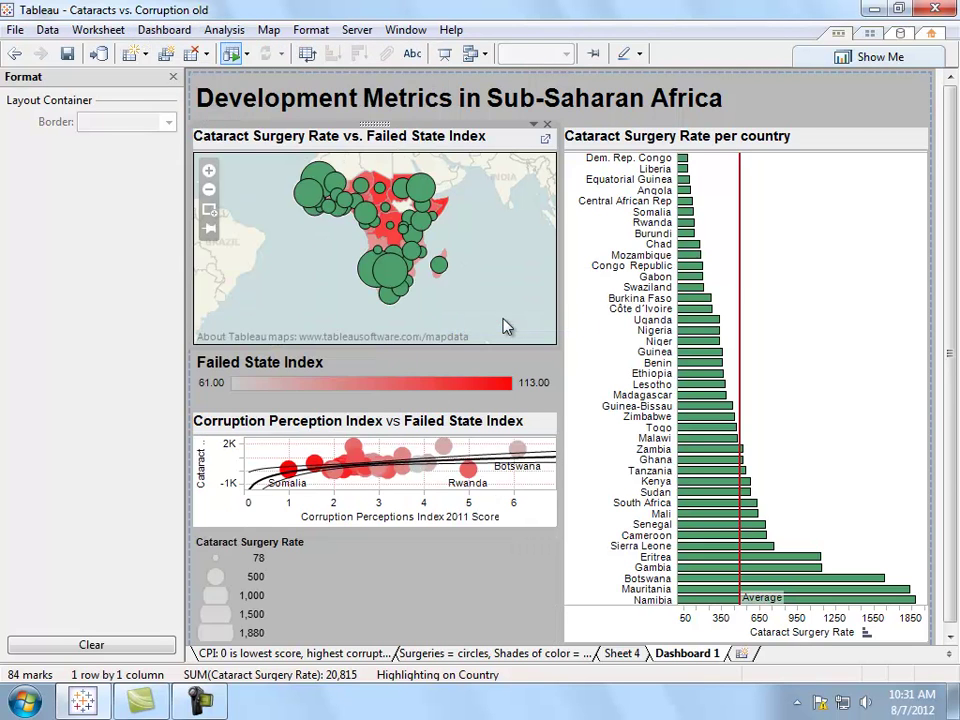
Step: Place the Cataract Surgery Rate legend beside the Failed State Index legend, resizing both to leave more height for the map and scatter plot
left_click_drag(366, 531, 514, 371)
left_click_drag(377, 476, 225, 369)
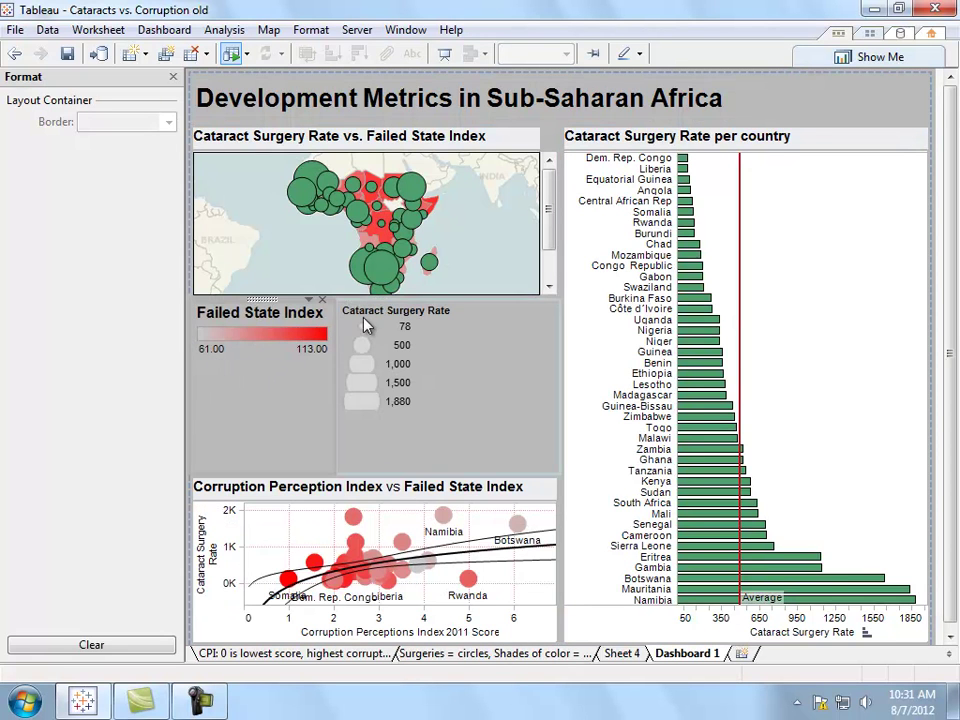
left_click_drag(336, 428, 380, 366)
left_click_drag(440, 297, 450, 362)
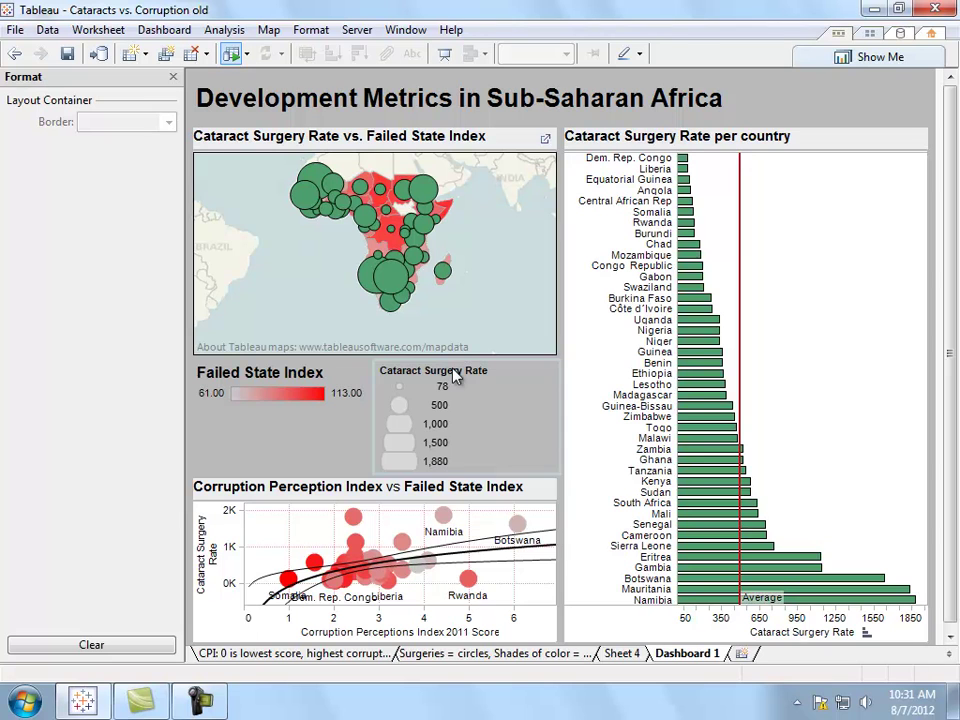
left_click_drag(457, 480, 450, 426)
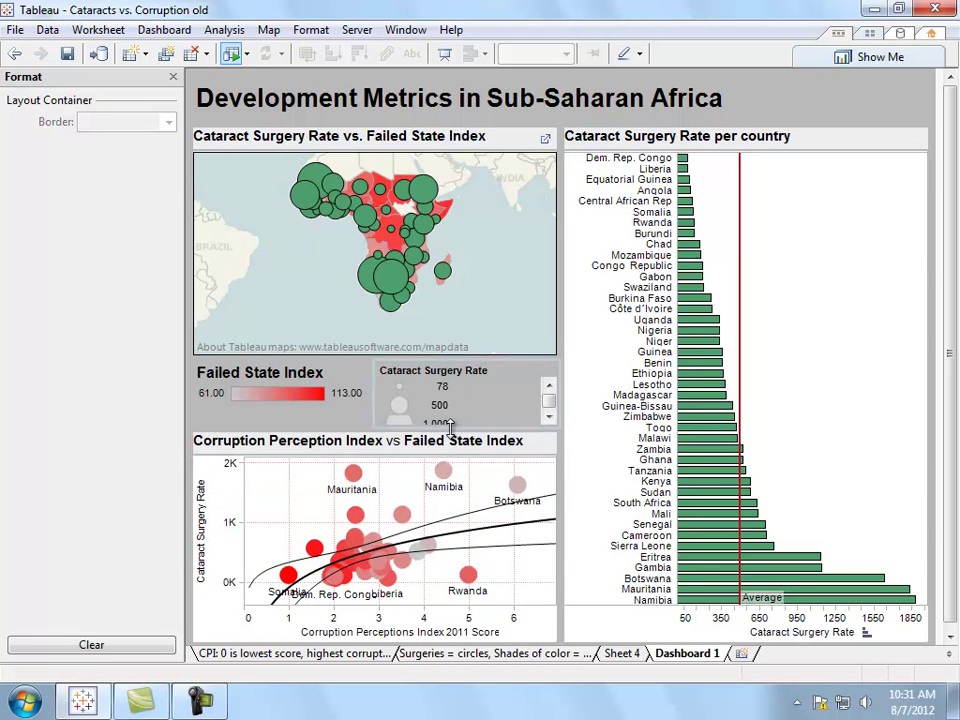
left_click_drag(376, 410, 336, 414)
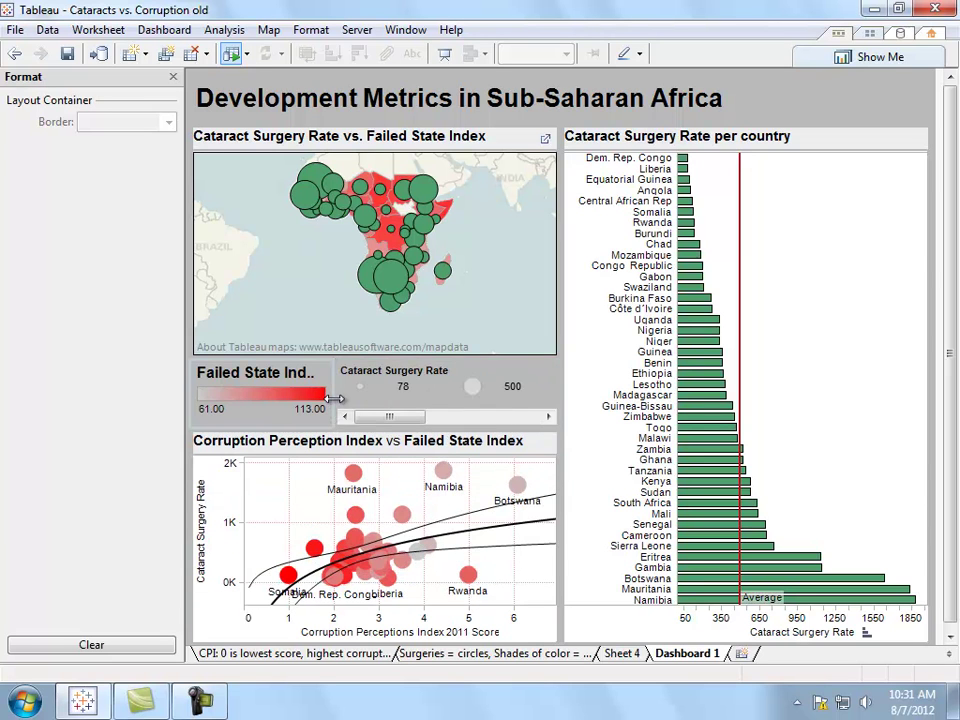
Step: Set the font size of the Failed State Index legend title to 9
left_click(320, 393)
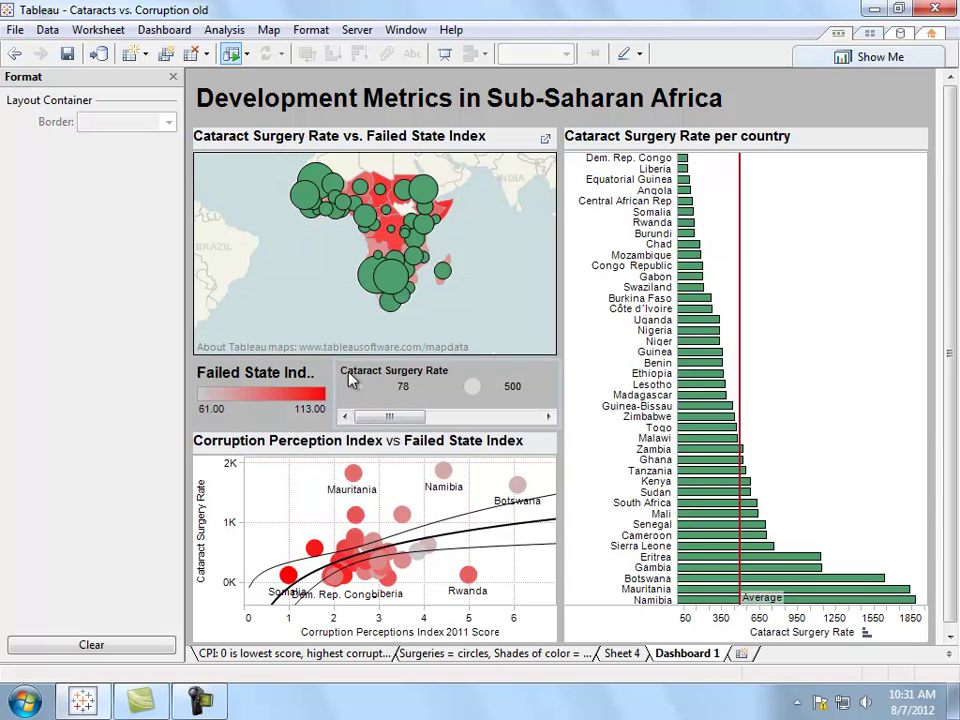
double_click(280, 378)
left_click_drag(447, 266, 241, 266)
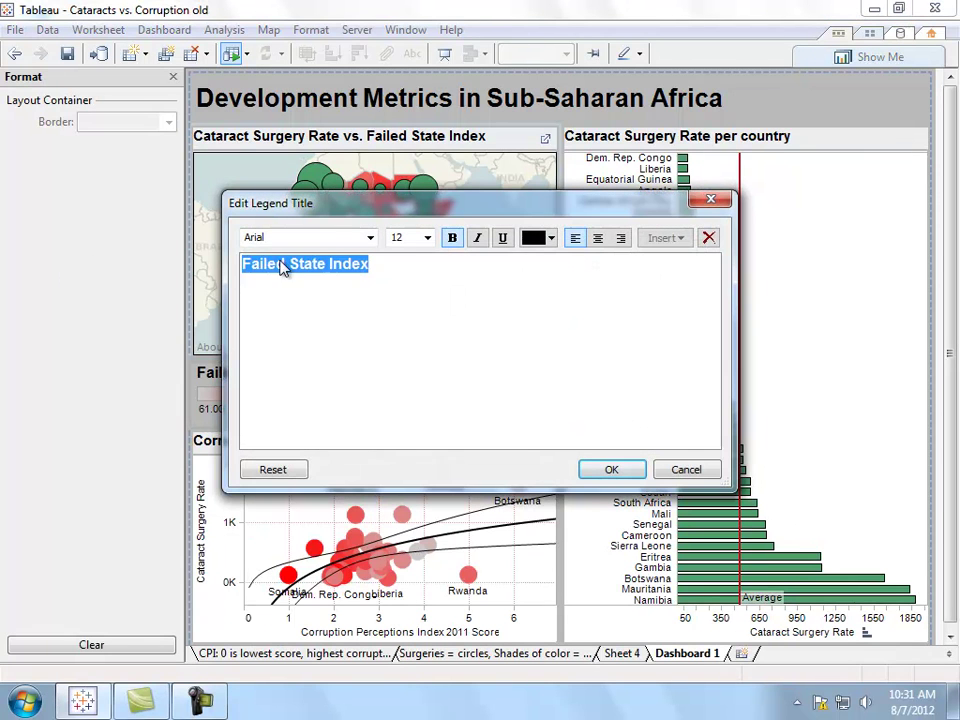
left_click(427, 238)
left_click(417, 270)
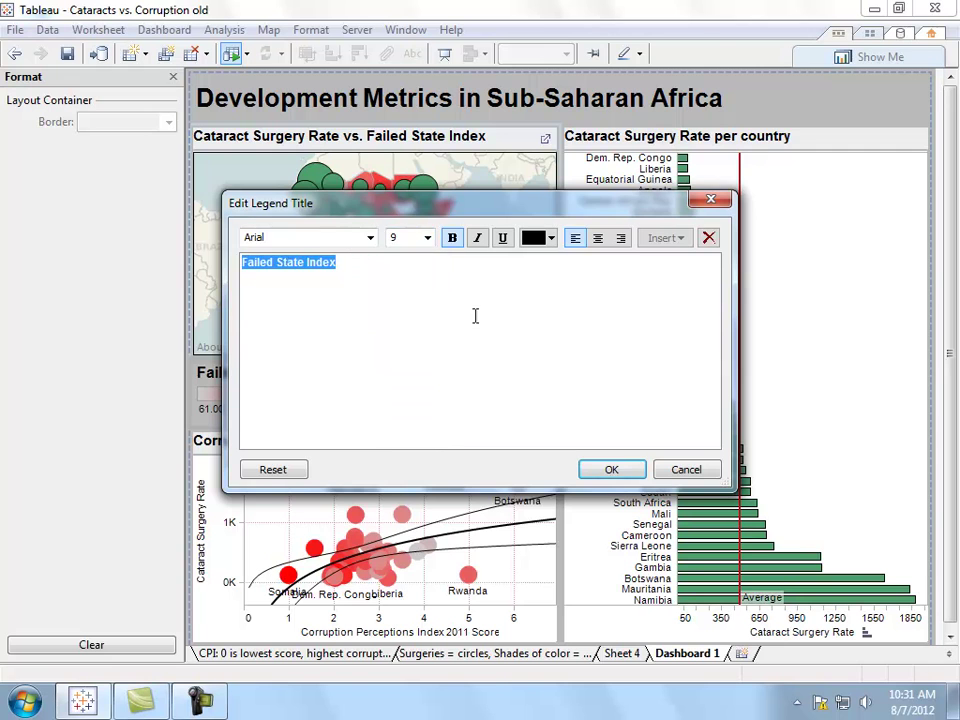
left_click(609, 469)
Step: Reduce the Failed State Index legend title's font by one more size to match the Cataract Surgery Rate legend title
double_click(250, 378)
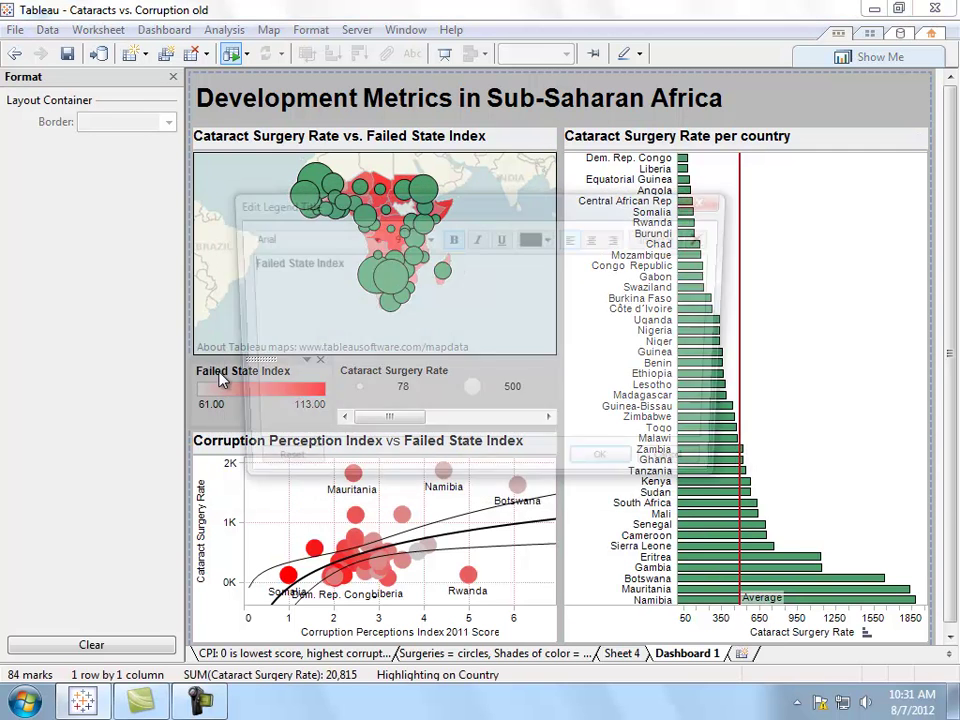
left_click_drag(241, 264, 349, 262)
left_click(427, 238)
left_click(418, 258)
left_click(611, 469)
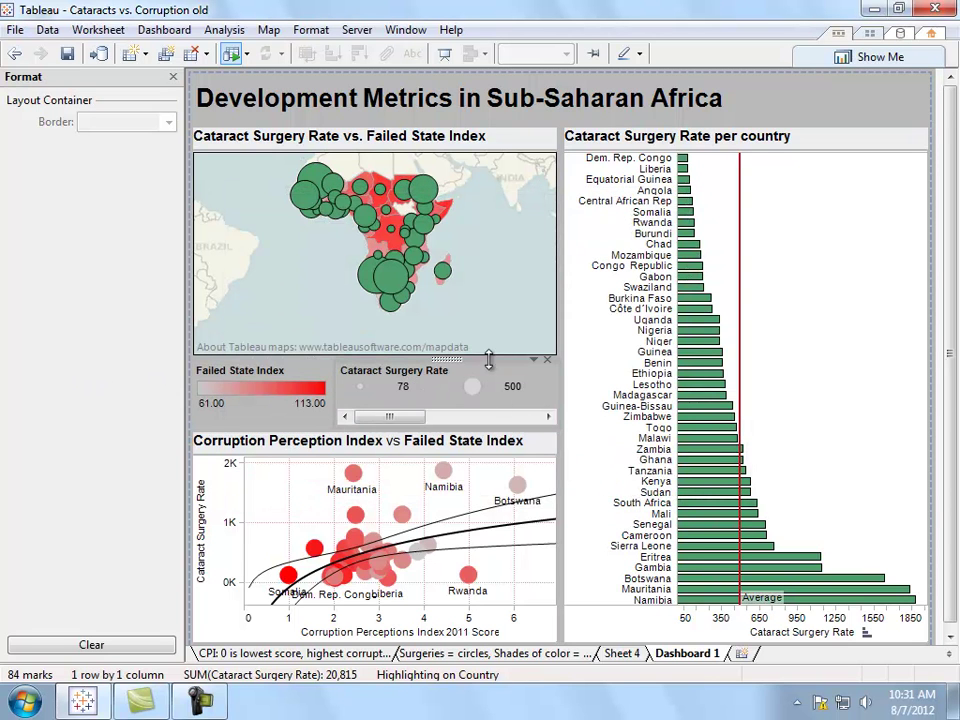
Step: Make the legend row taller and narrow the Failed State Index legend so every Cataract Surgery Rate size entry fits without scrolling
left_click_drag(500, 360, 497, 317)
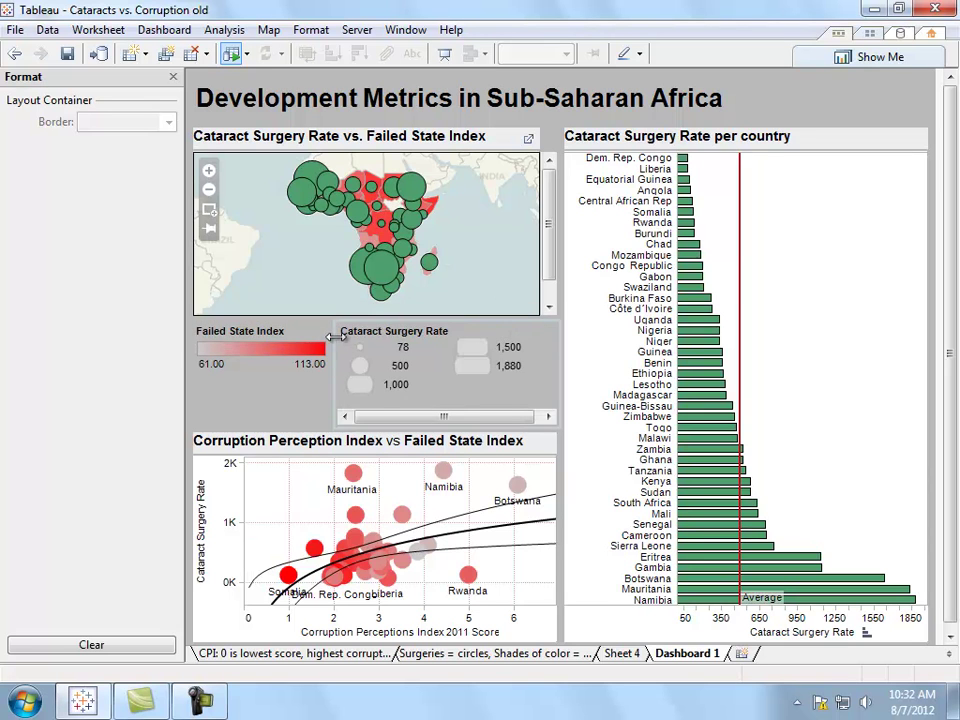
left_click_drag(330, 340, 312, 343)
left_click_drag(473, 321, 477, 336)
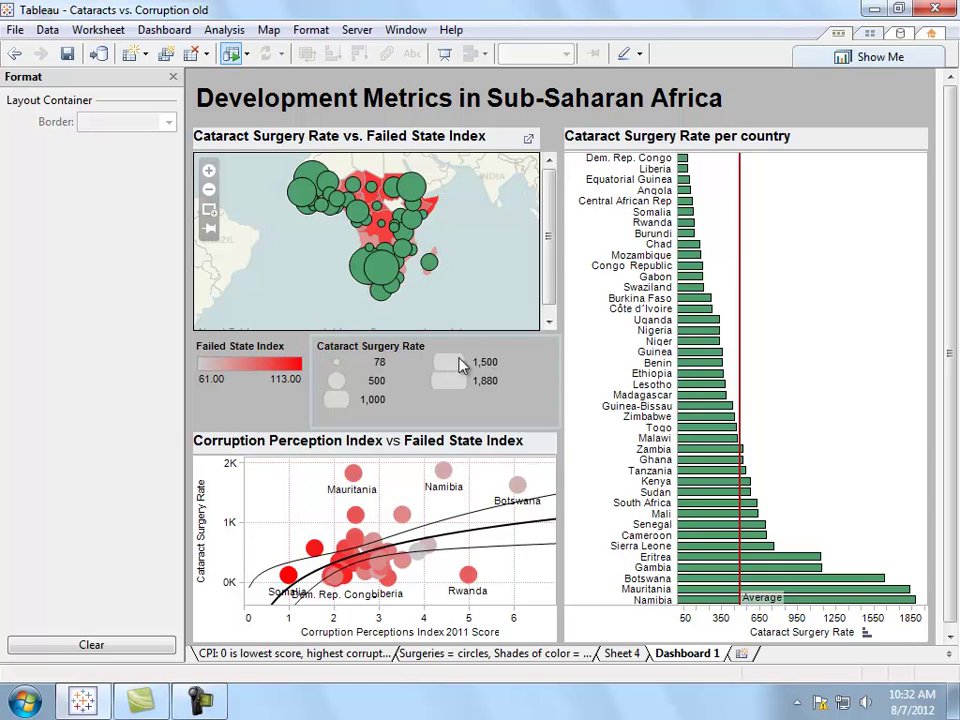
left_click(540, 357)
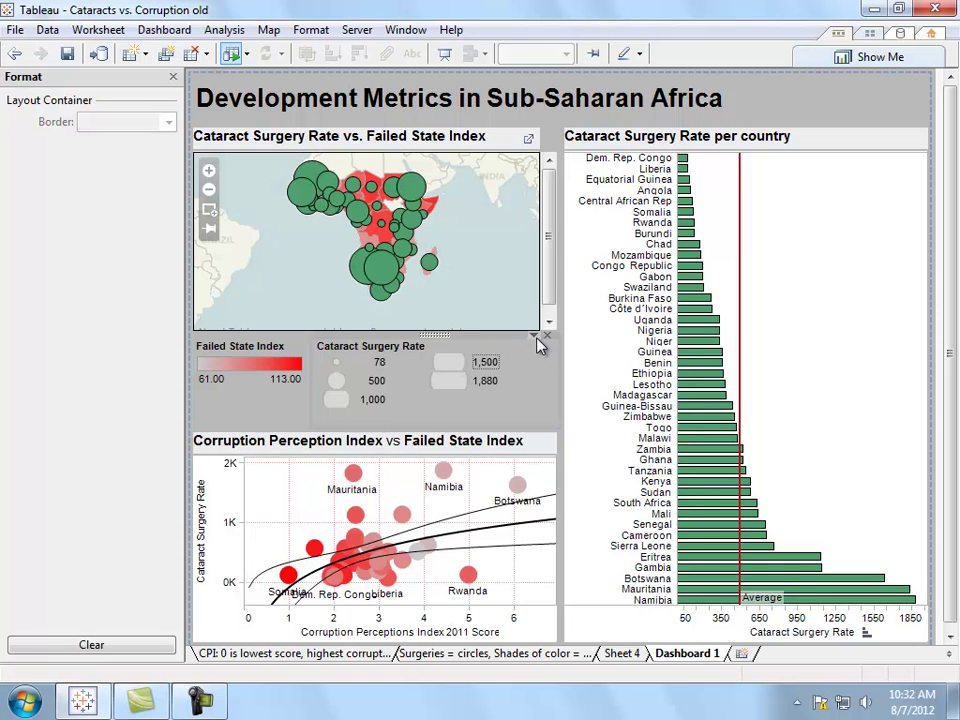
left_click(537, 340)
mouse_move(508, 385)
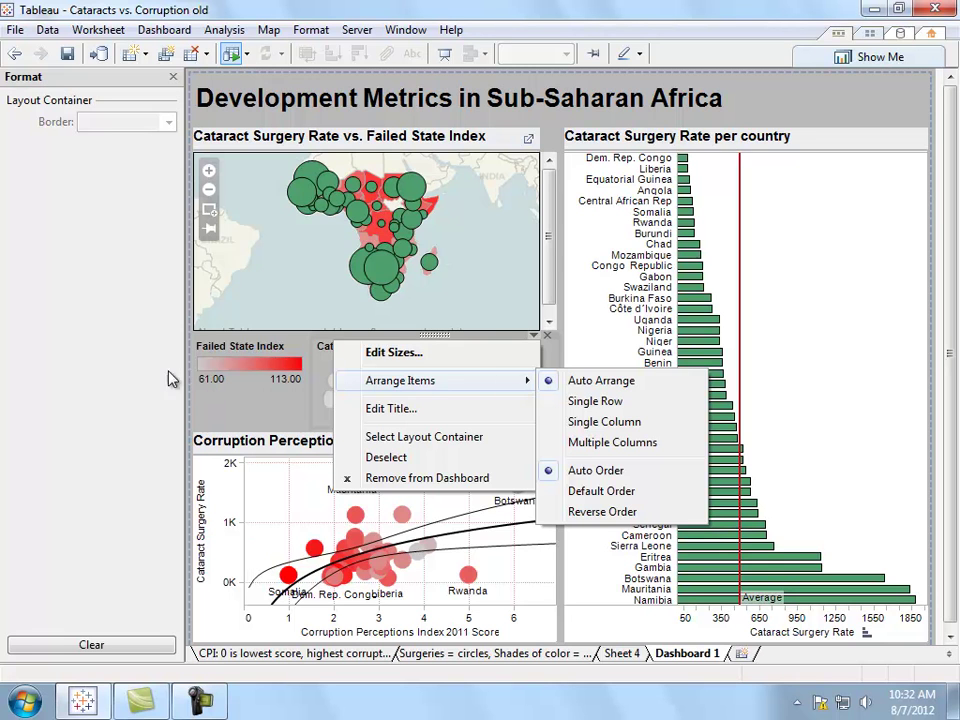
left_click(79, 381)
Step: Enlarge the map to its full extent and adjust the boundary between the legends and the scatter plot
left_click_drag(286, 368, 490, 352)
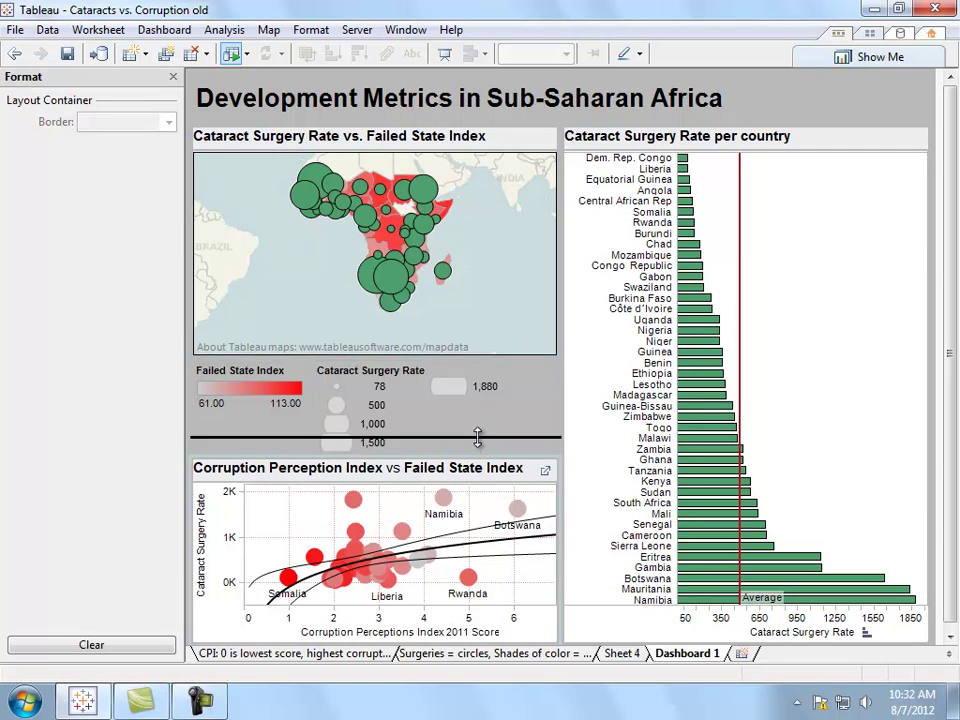
left_click_drag(478, 456, 478, 434)
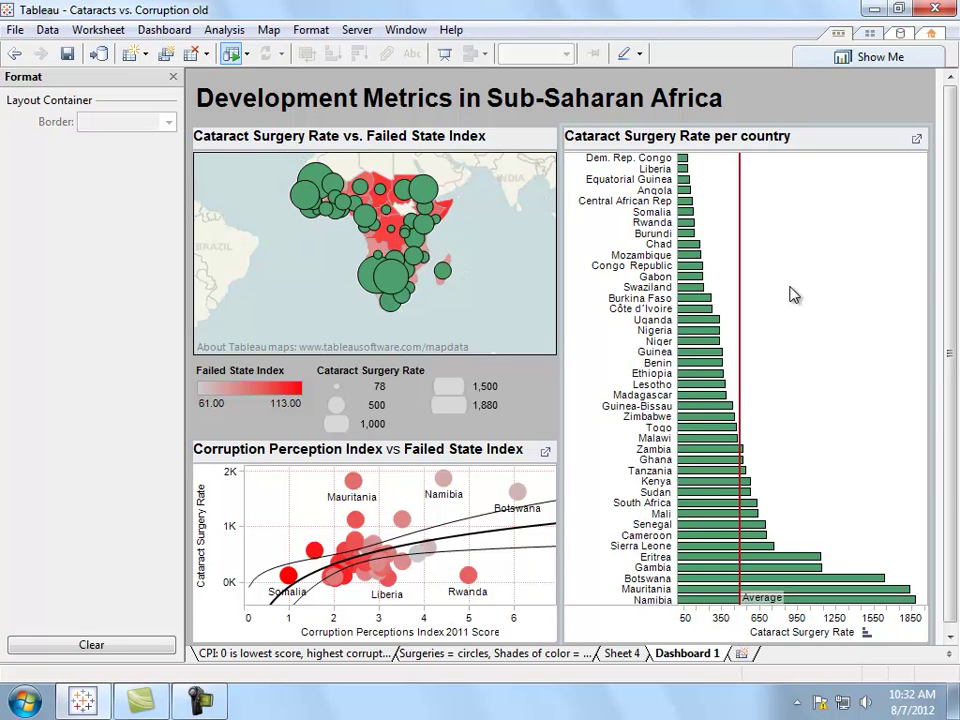
Step: Change the dashboard's default shading to a lighter gray at 100% opacity
key("Escape")
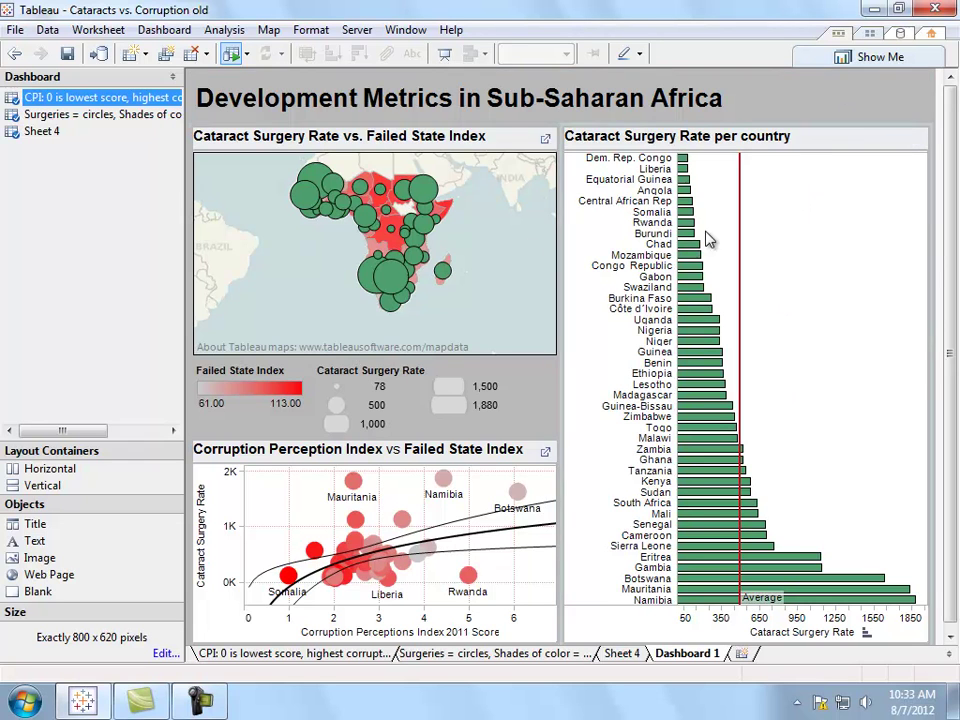
left_click(180, 30)
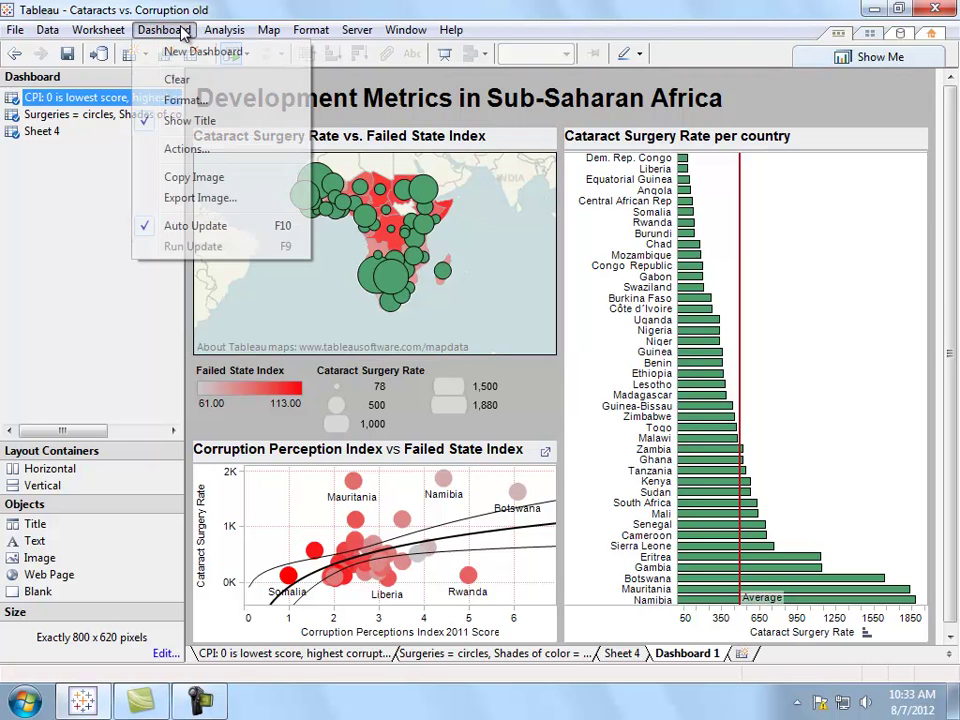
left_click(186, 100)
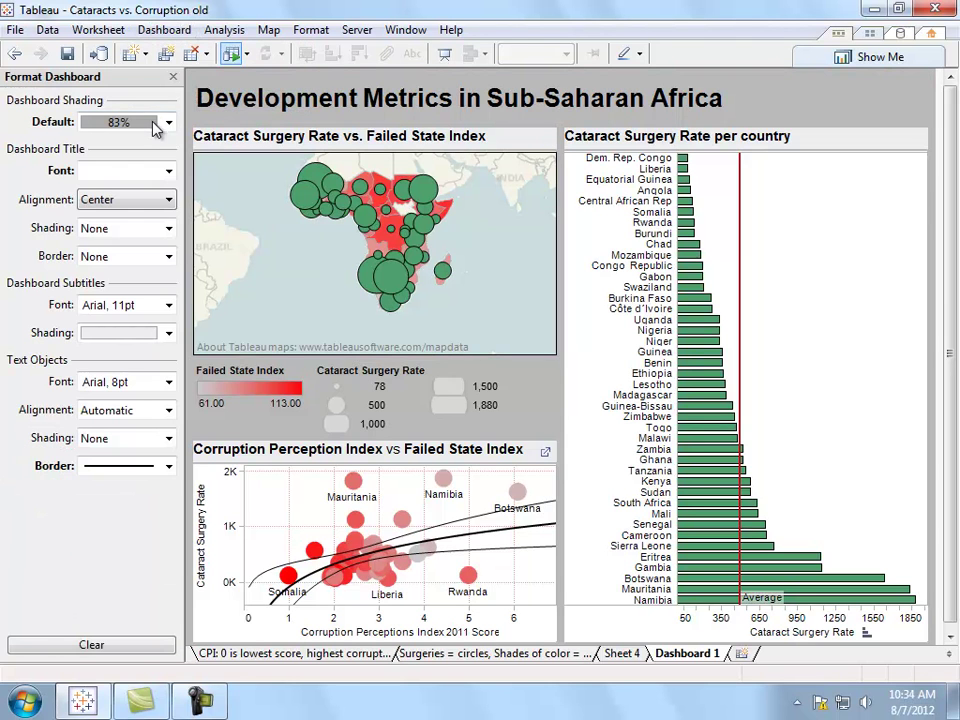
left_click(168, 122)
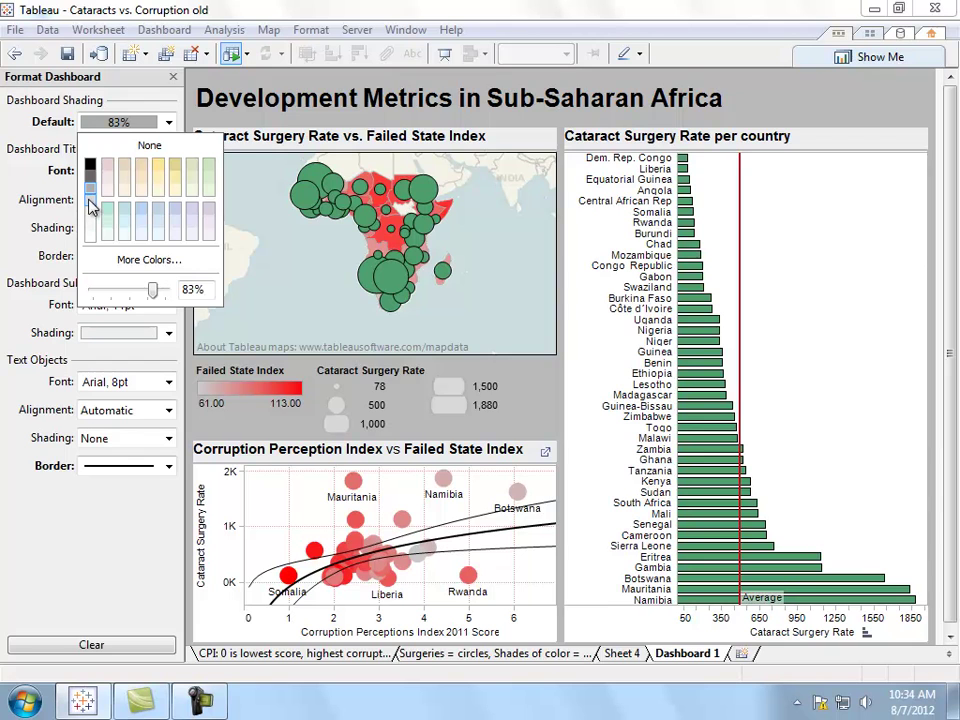
left_click_drag(152, 290, 206, 290)
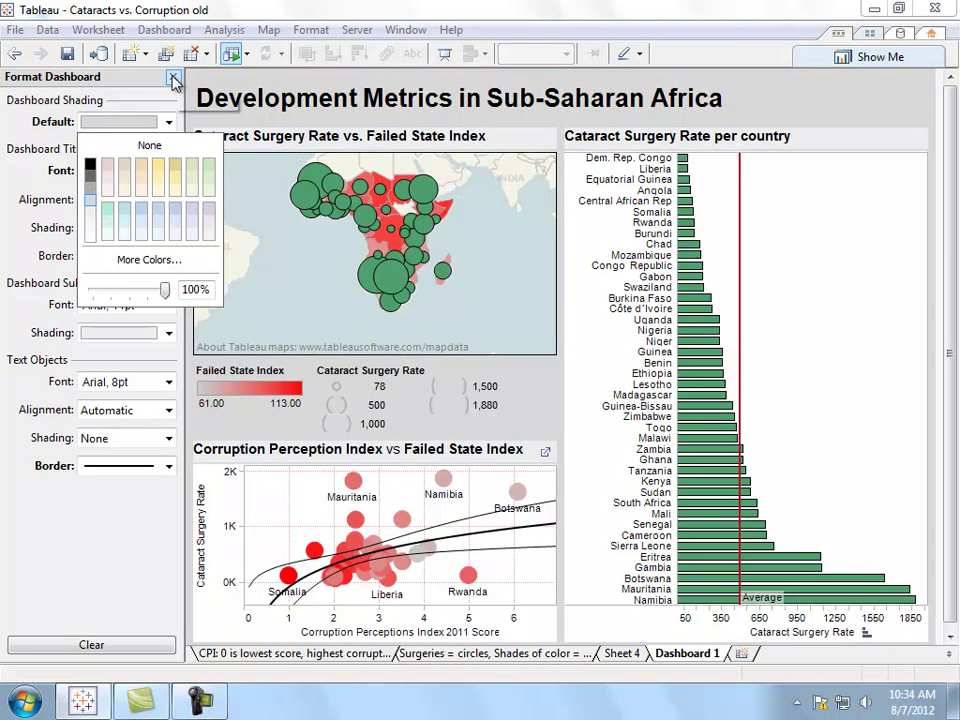
Step: Set the worksheet shading of the Cataract Surgery Rate per country chart to the same light gray as the dashboard
left_click(720, 188)
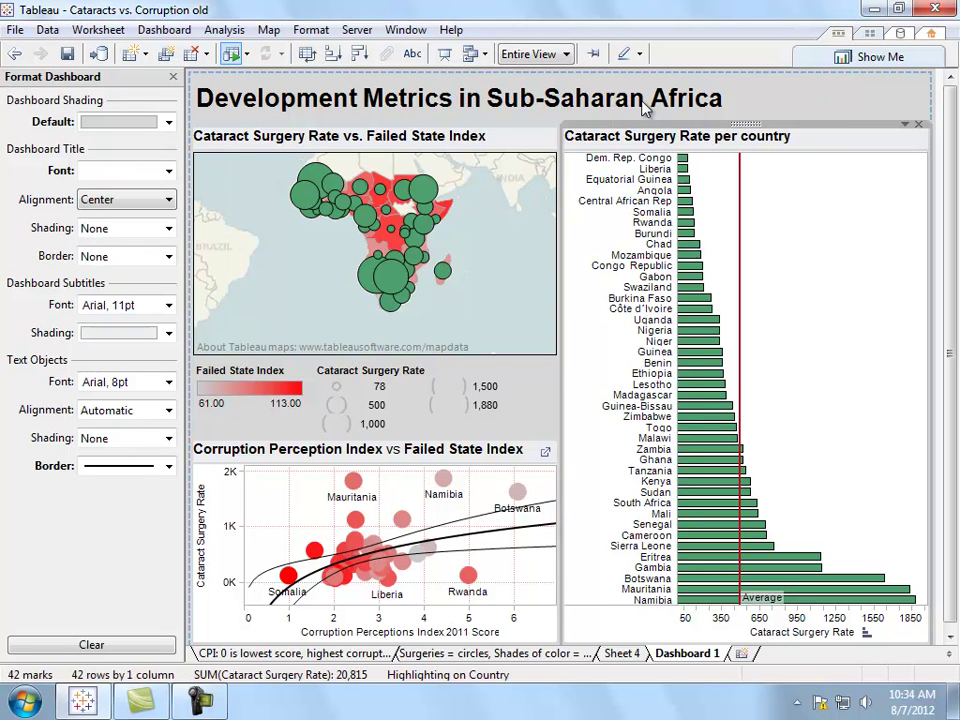
right_click(826, 200)
left_click(812, 440)
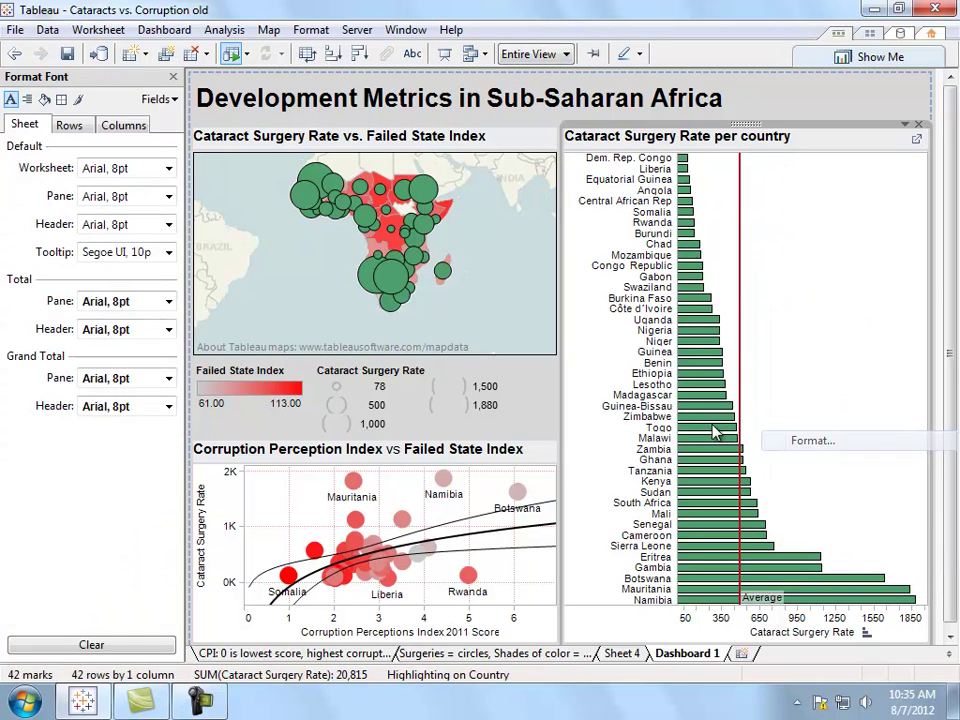
left_click(44, 99)
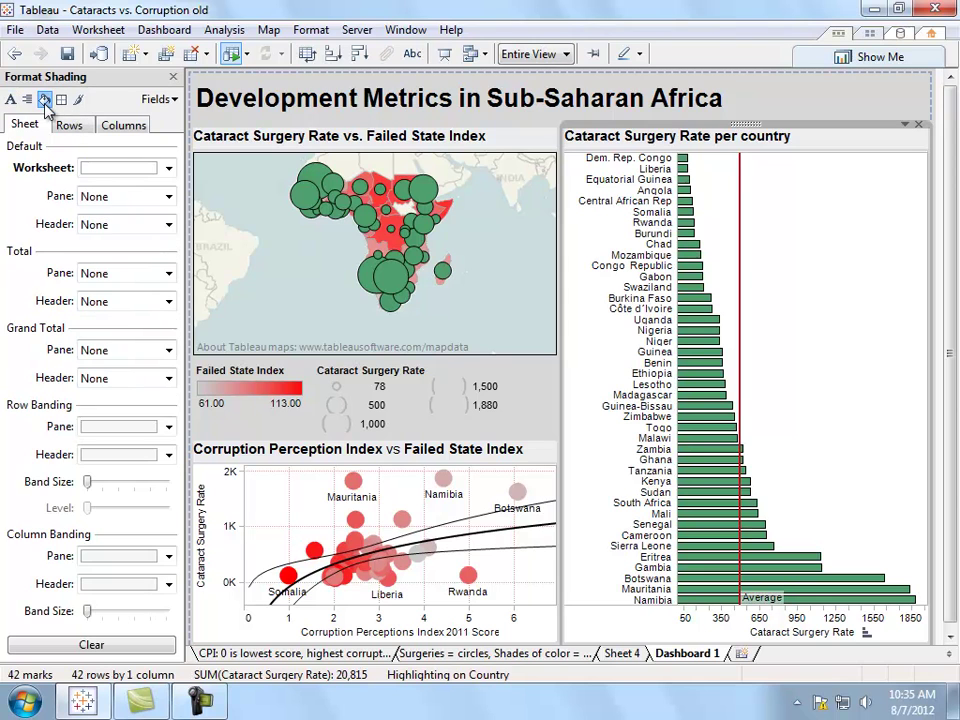
left_click(116, 170)
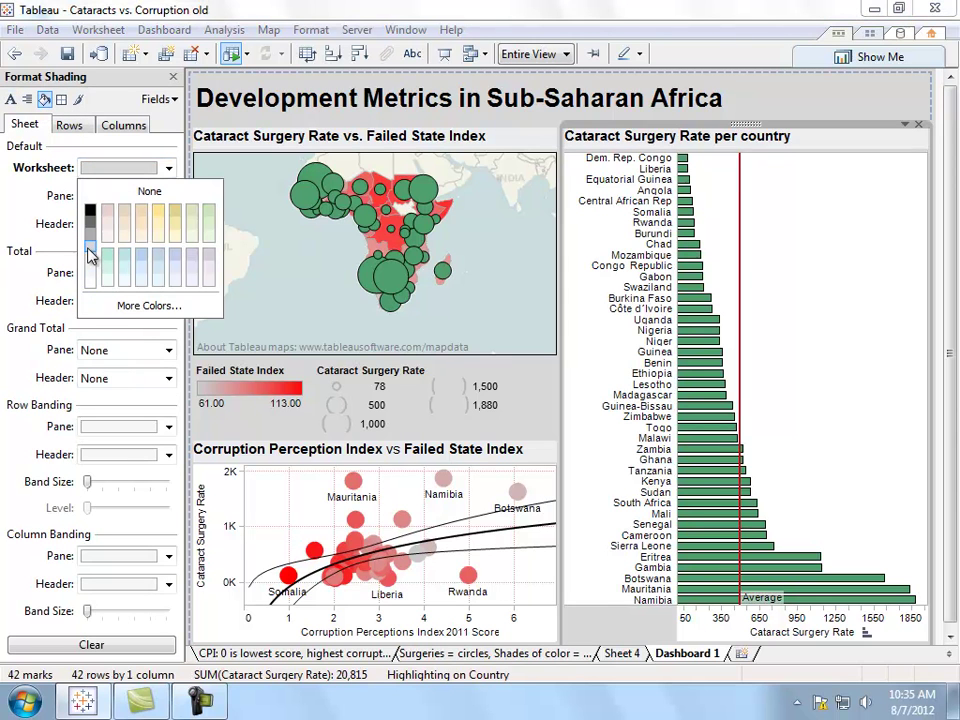
Step: Shade the titles of the Cataract Surgery Rate per country chart, the map and the scatter plot in the dashboard's light gray
right_click(729, 151)
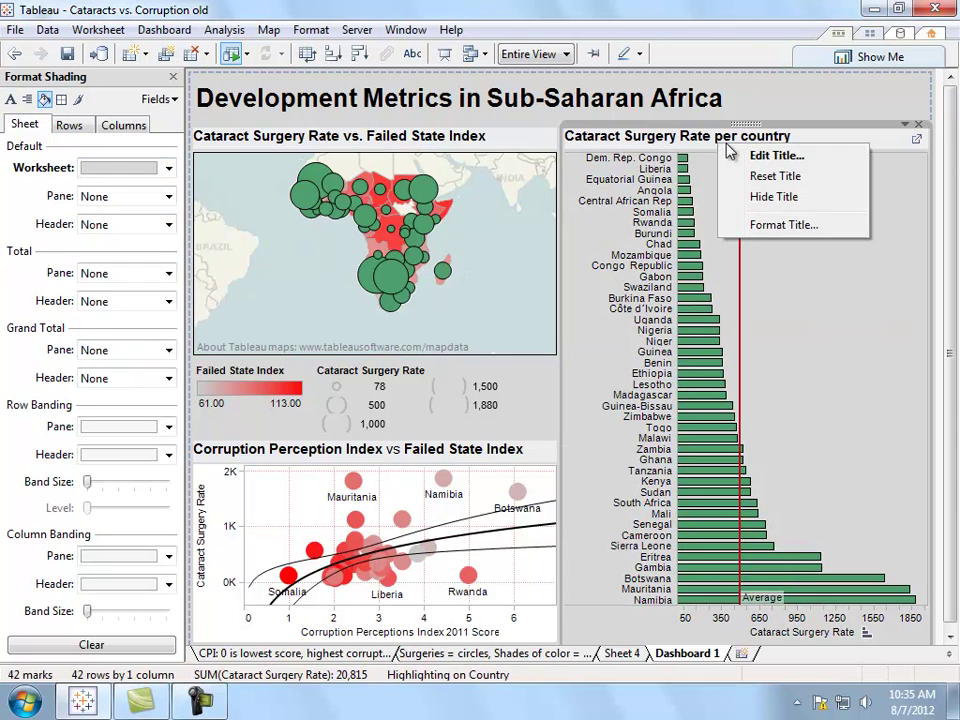
left_click(760, 224)
left_click(120, 127)
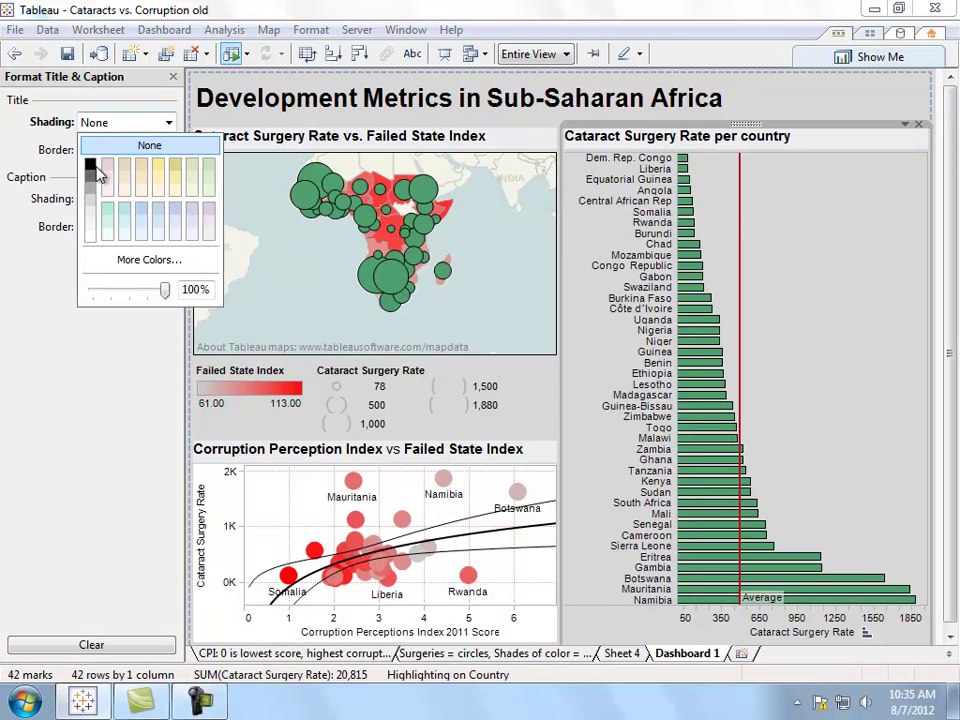
left_click(301, 150)
left_click(136, 126)
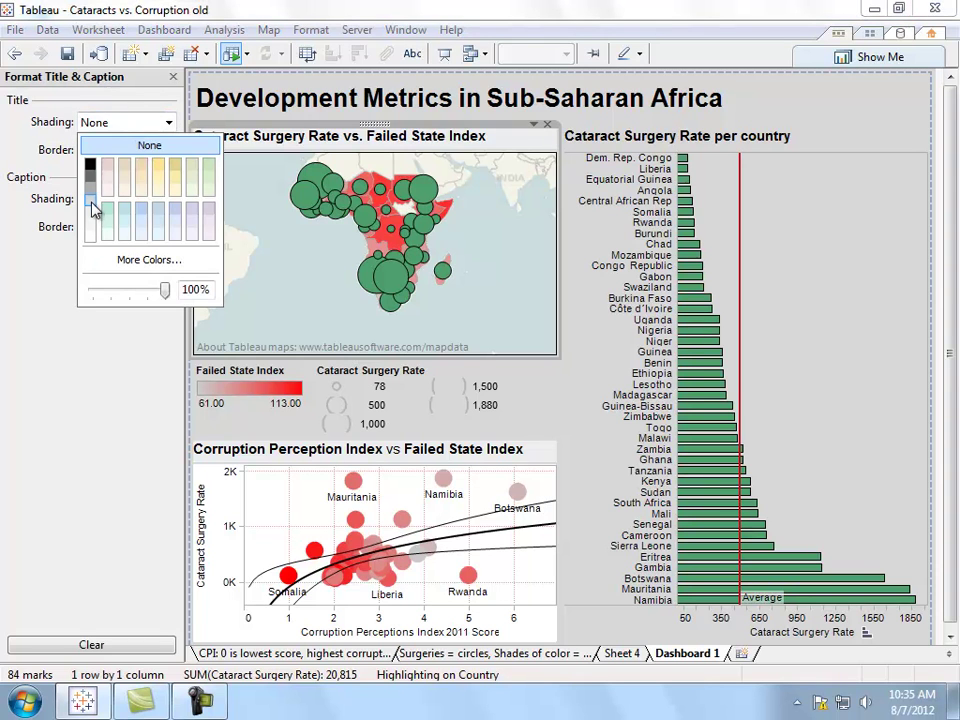
left_click(281, 458)
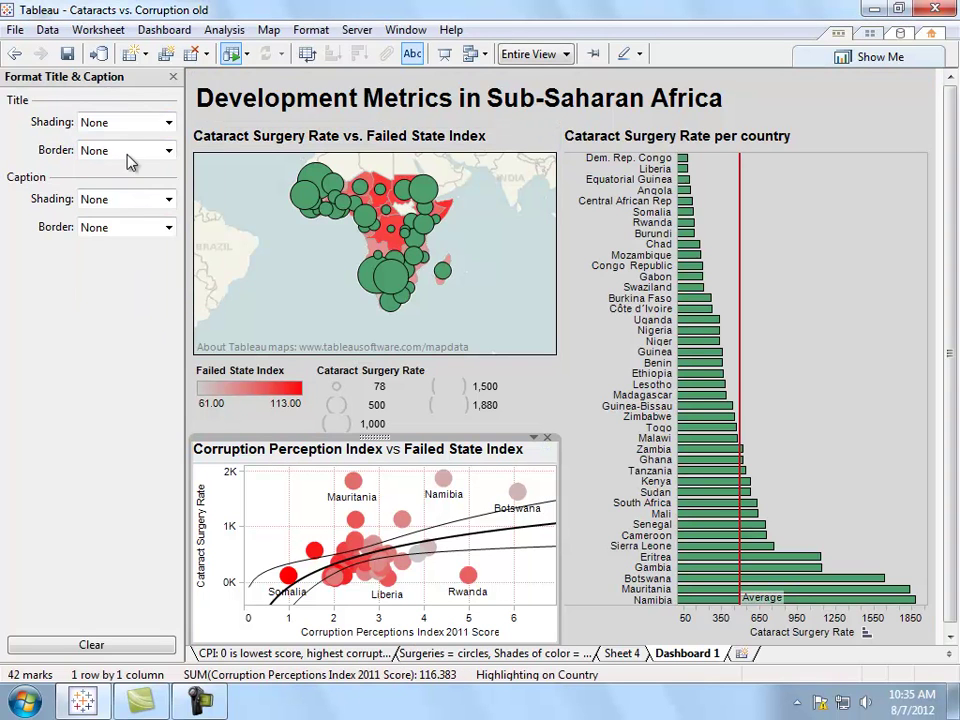
left_click(111, 122)
left_click(90, 200)
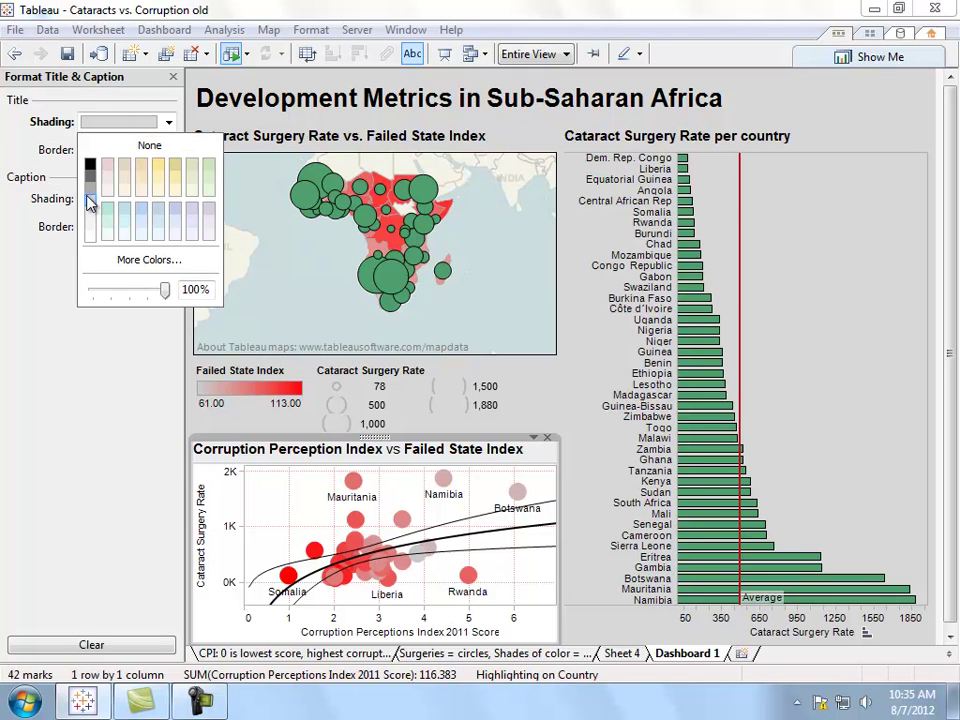
Step: Set the worksheet shading of the Corruption Perception Index scatter plot to the dashboard's light gray and close the formatting pane
right_click(281, 514)
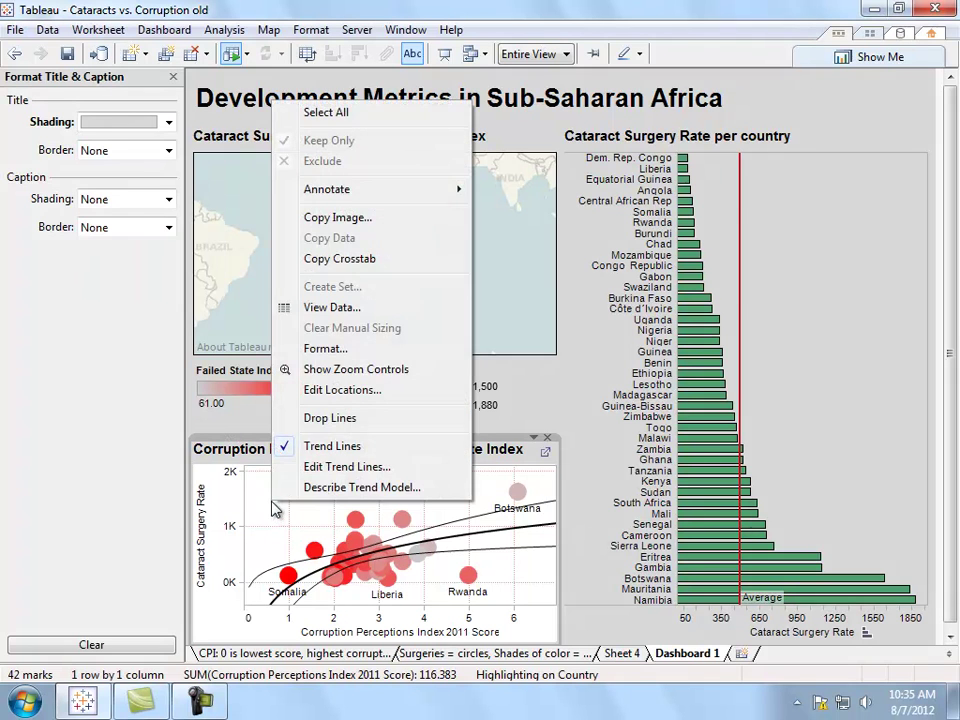
left_click(226, 347)
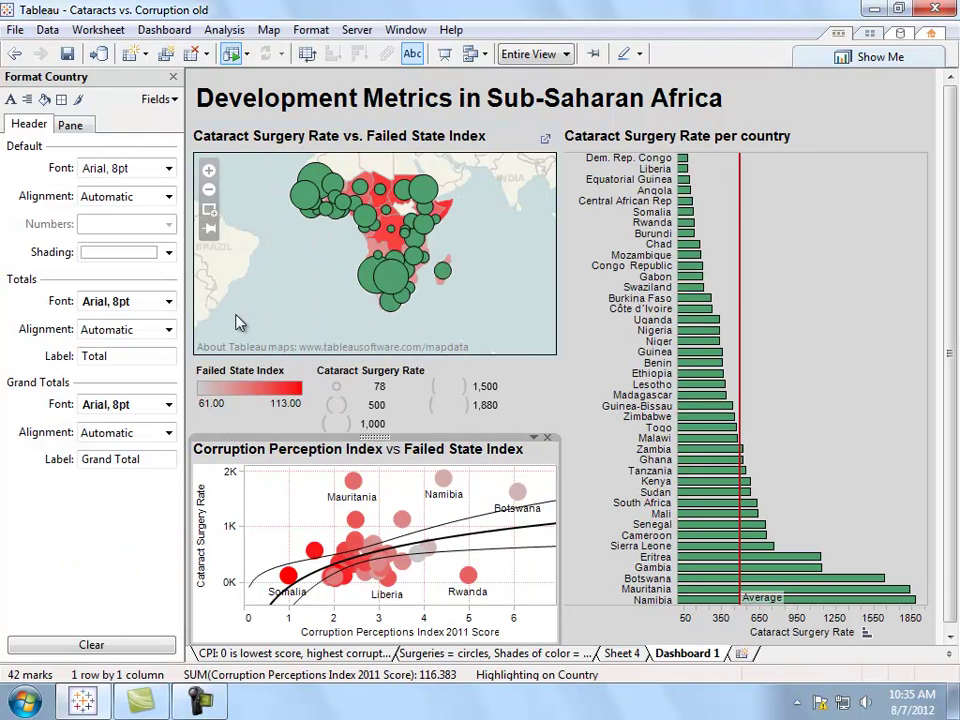
left_click(44, 99)
left_click(99, 170)
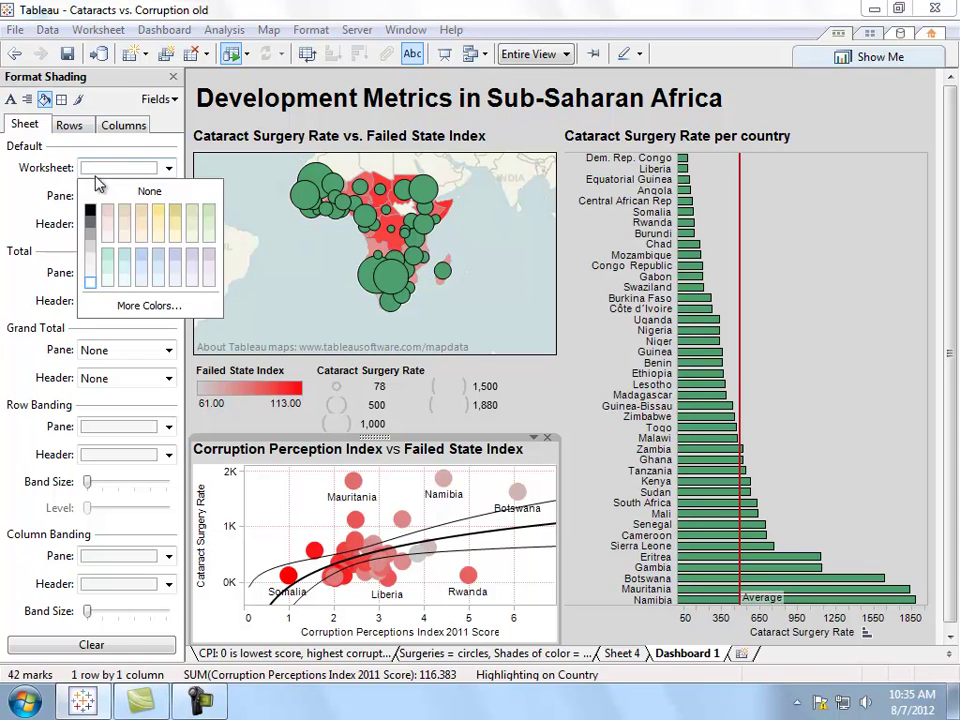
left_click(90, 246)
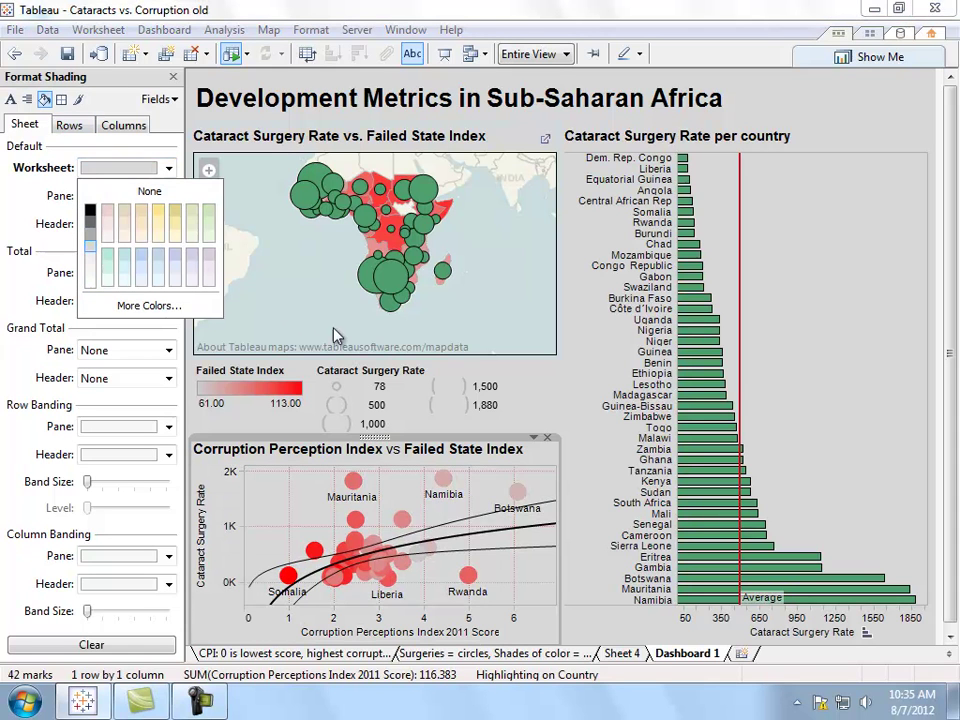
left_click(516, 323)
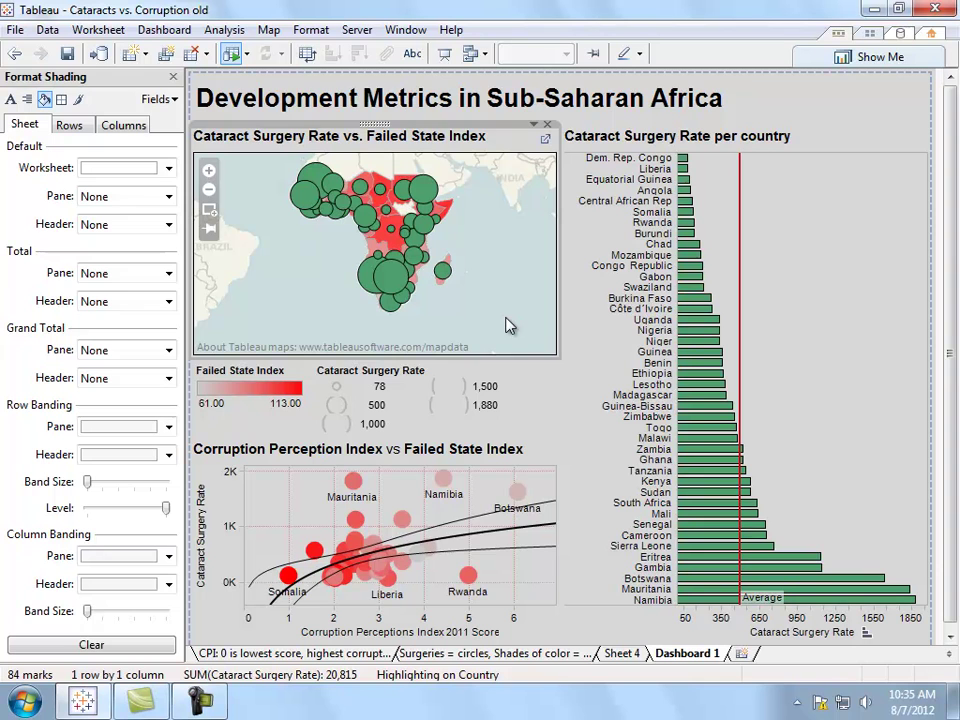
left_click(173, 76)
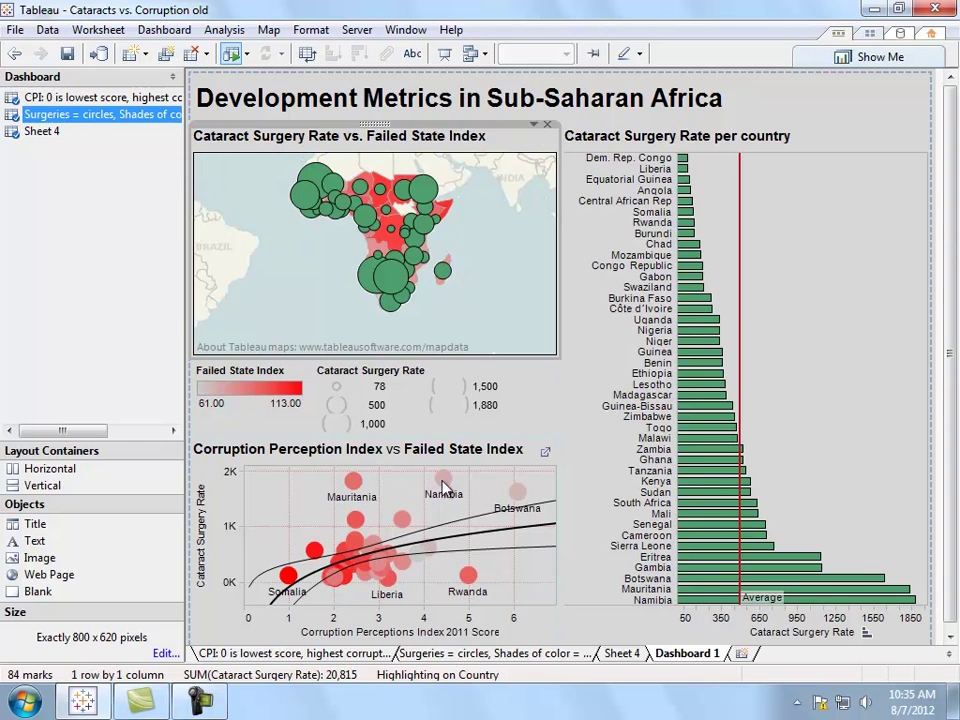
Step: Go to the scatter plot's own worksheet and change its mark type from Shape to Circle
left_click(413, 462)
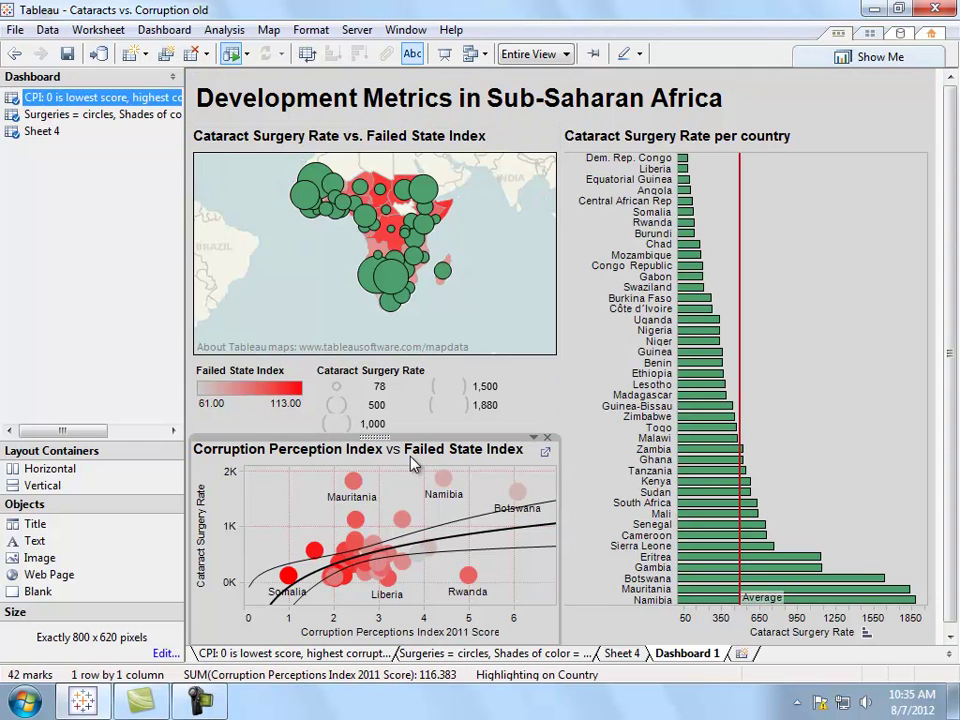
left_click(546, 453)
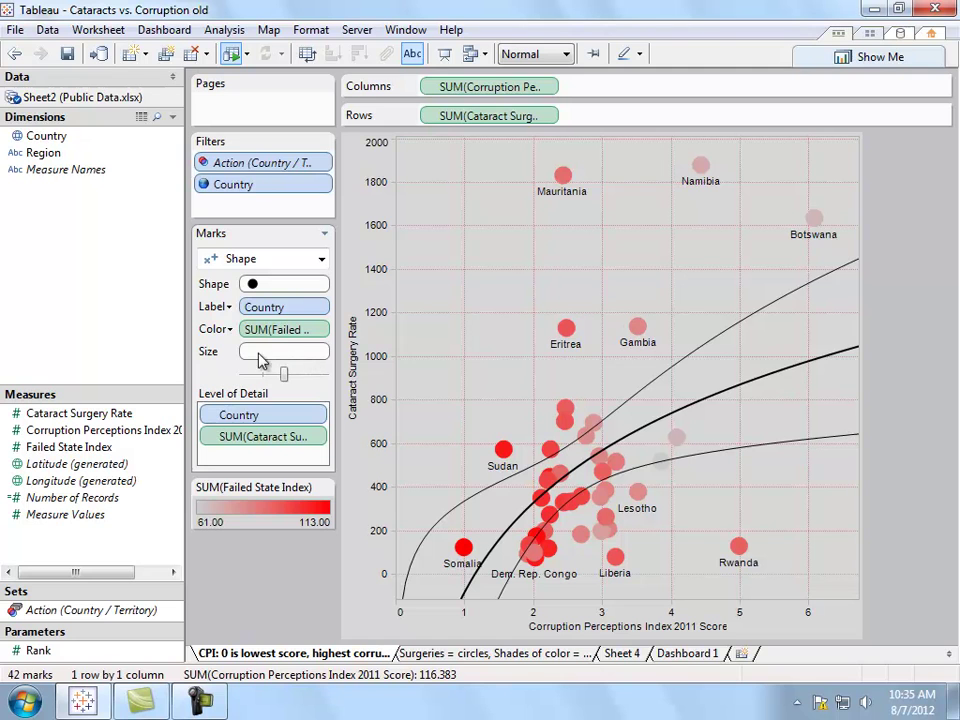
left_click(214, 329)
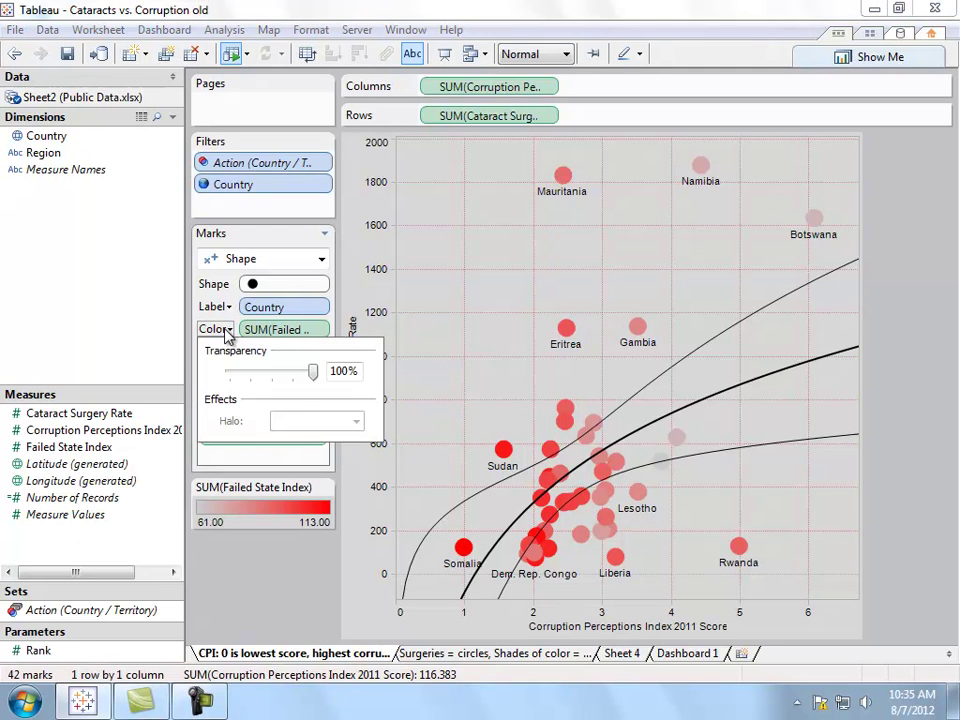
left_click(129, 326)
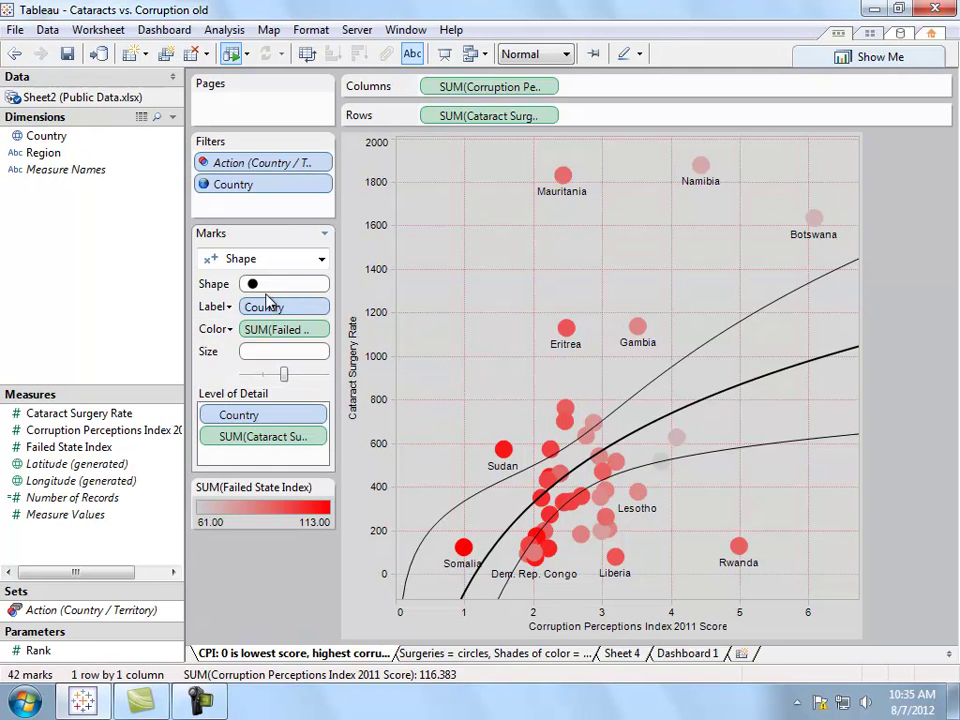
left_click(297, 263)
left_click(281, 384)
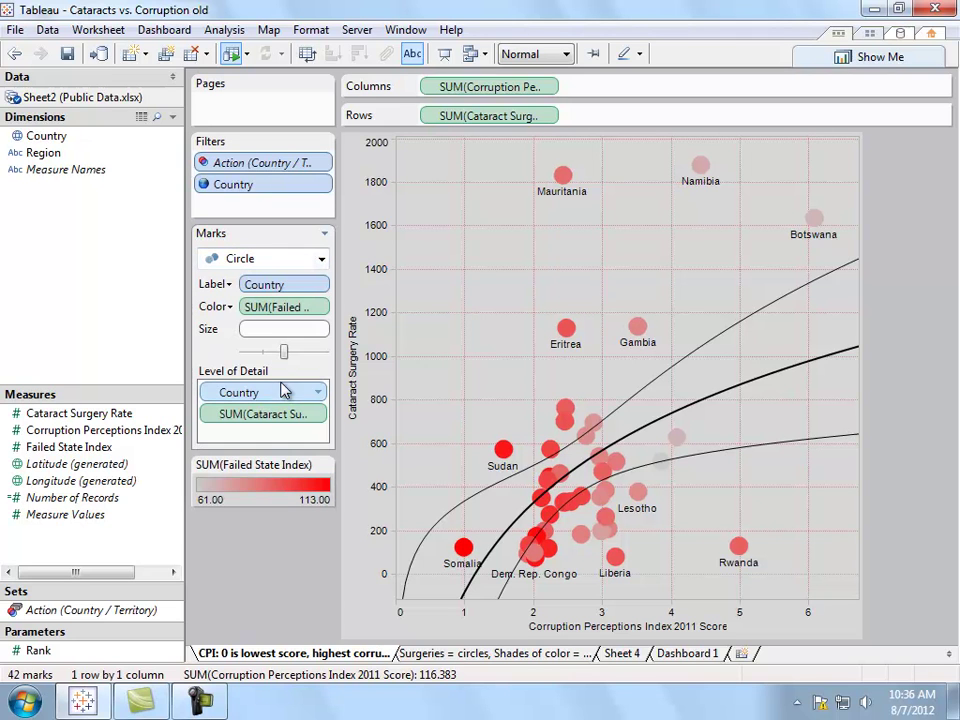
Step: Give the scatter plot's circles a dark gray border
left_click(214, 307)
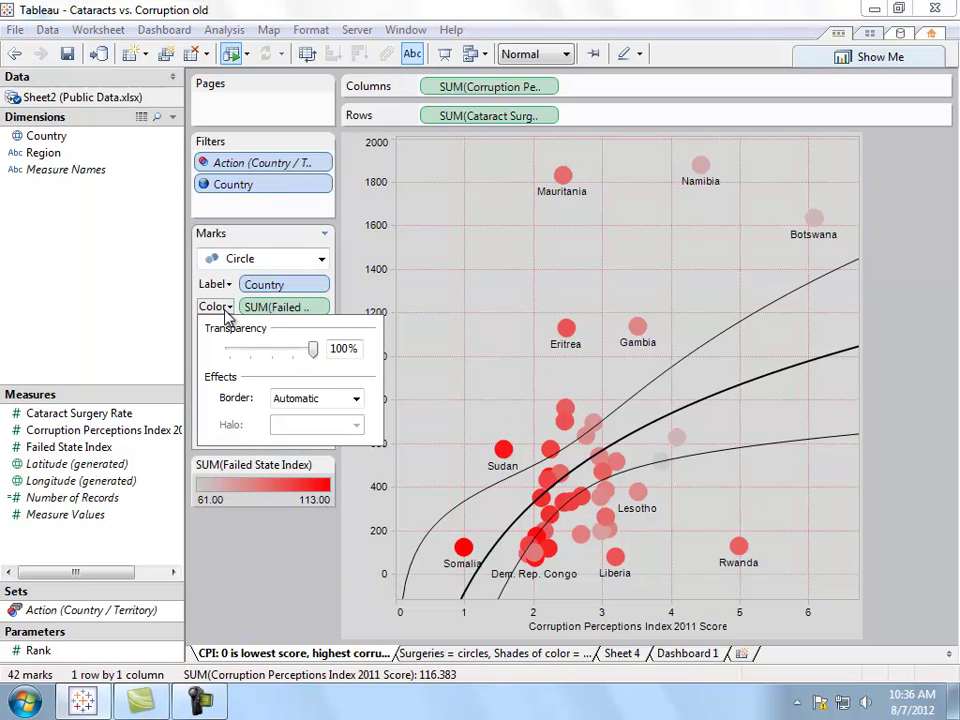
left_click(318, 400)
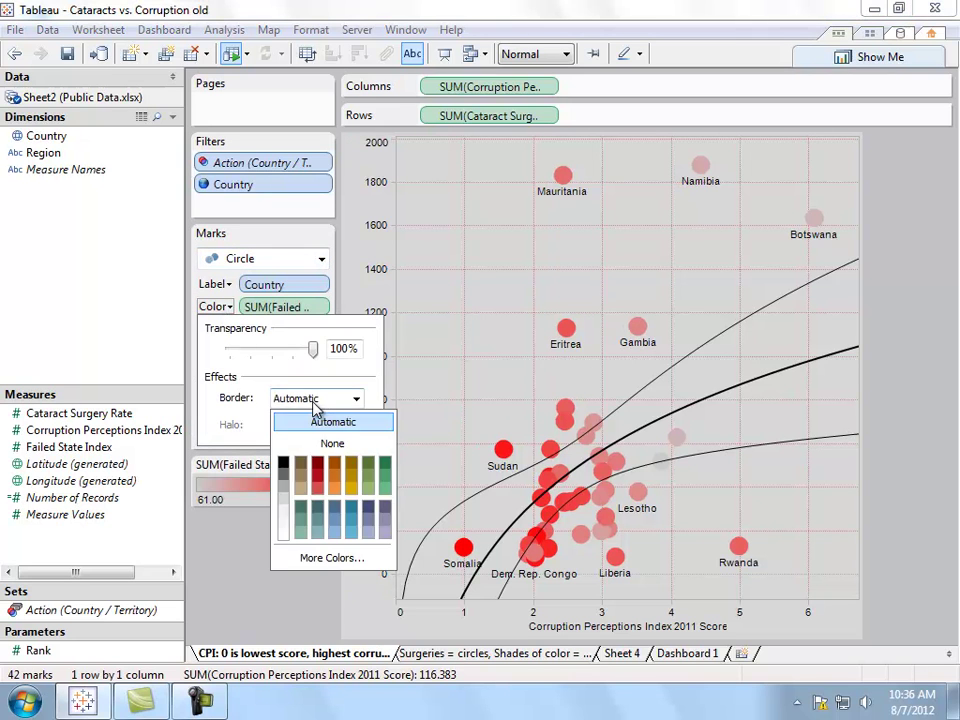
left_click(284, 475)
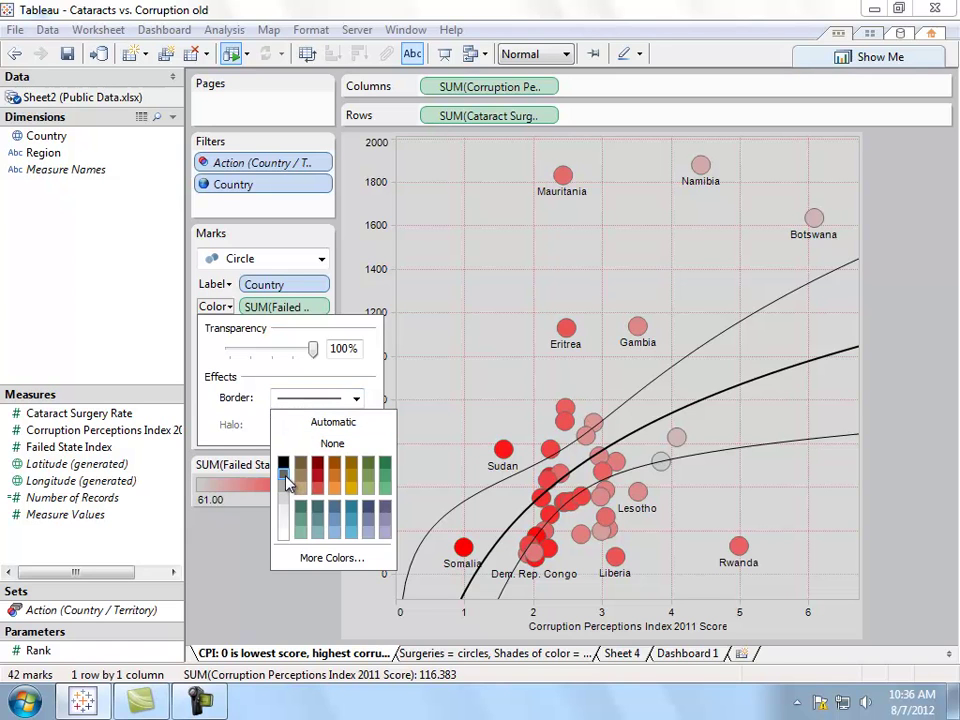
left_click(254, 570)
Step: Set the transparency of the scatter plot's circles to 71% and return to Dashboard 1
left_click(215, 307)
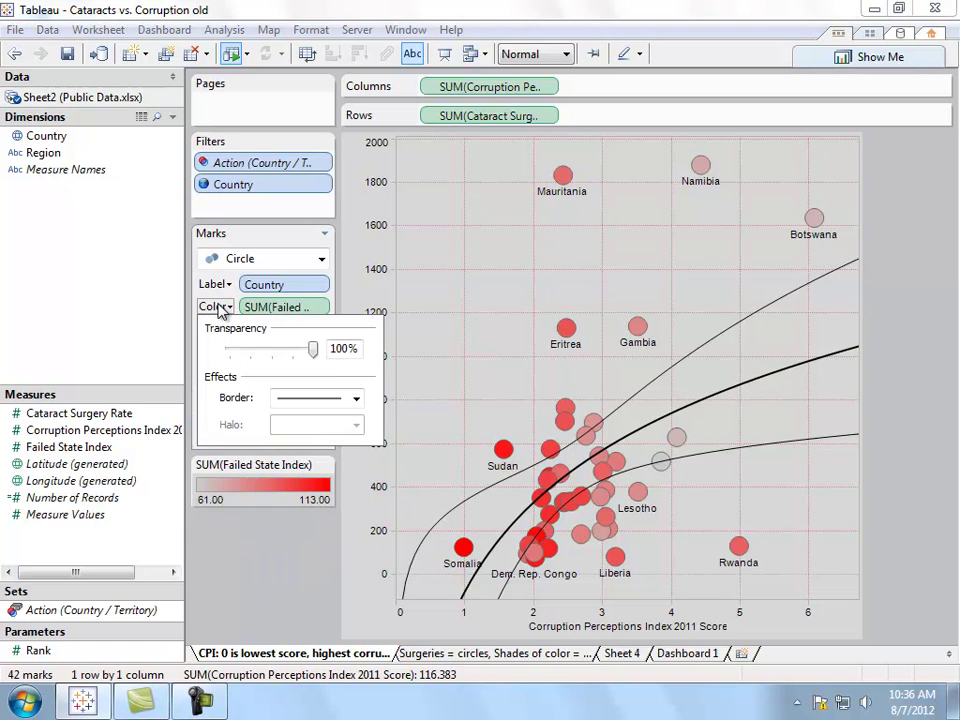
left_click_drag(317, 358, 294, 361)
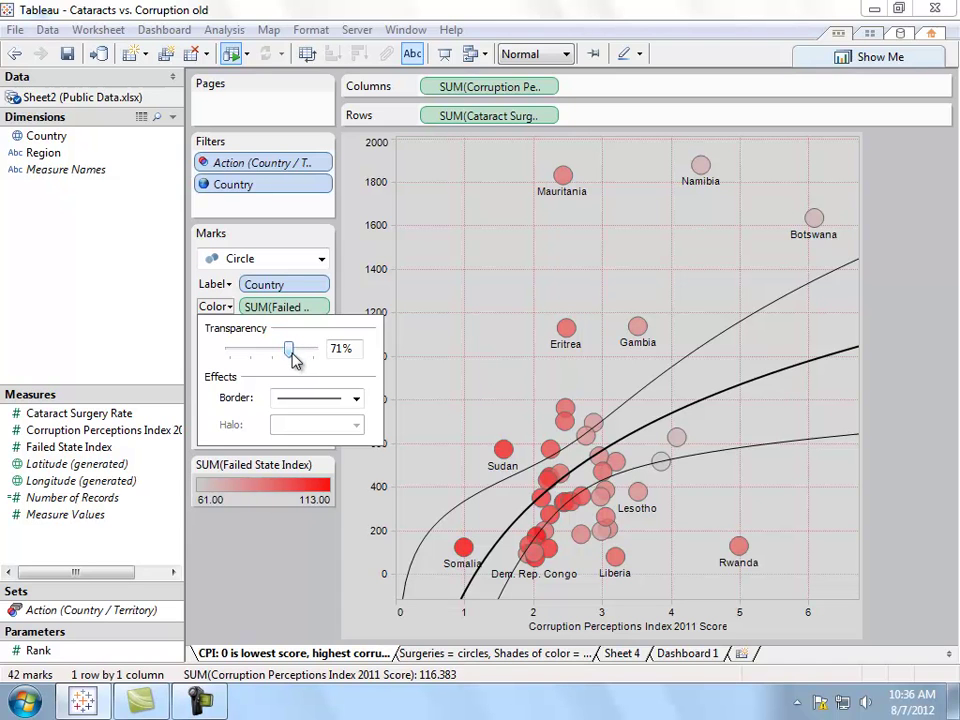
left_click(314, 572)
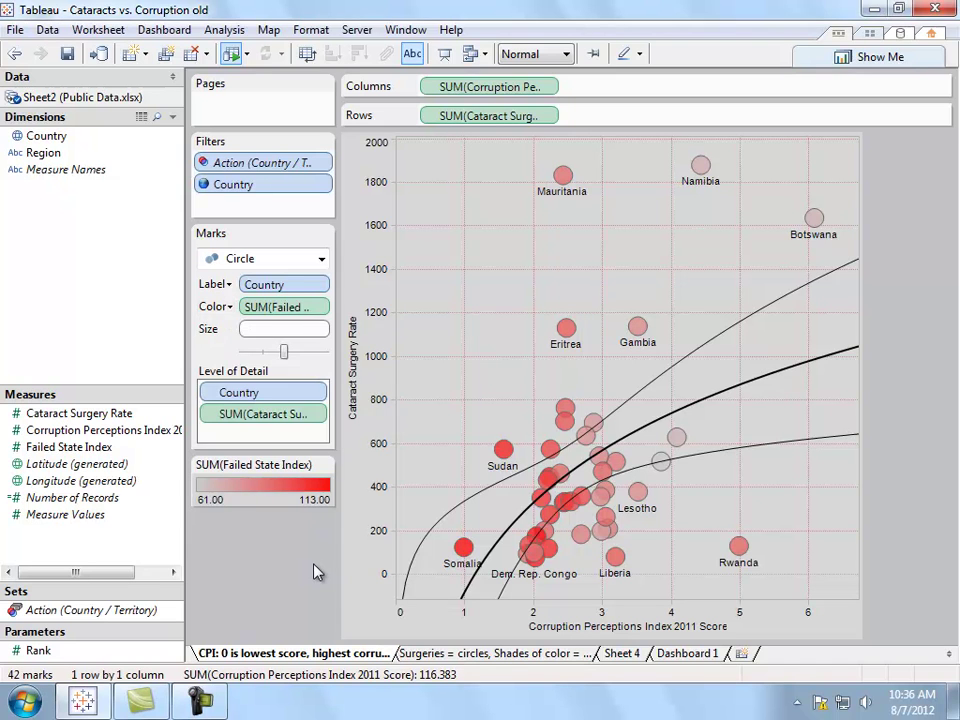
left_click(688, 653)
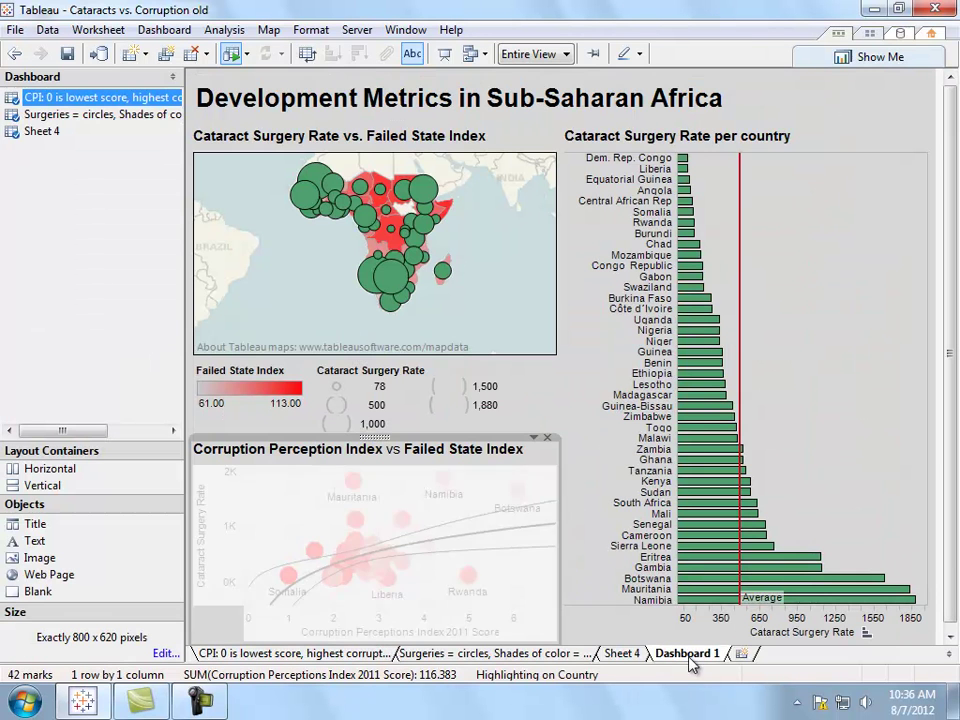
left_click(124, 332)
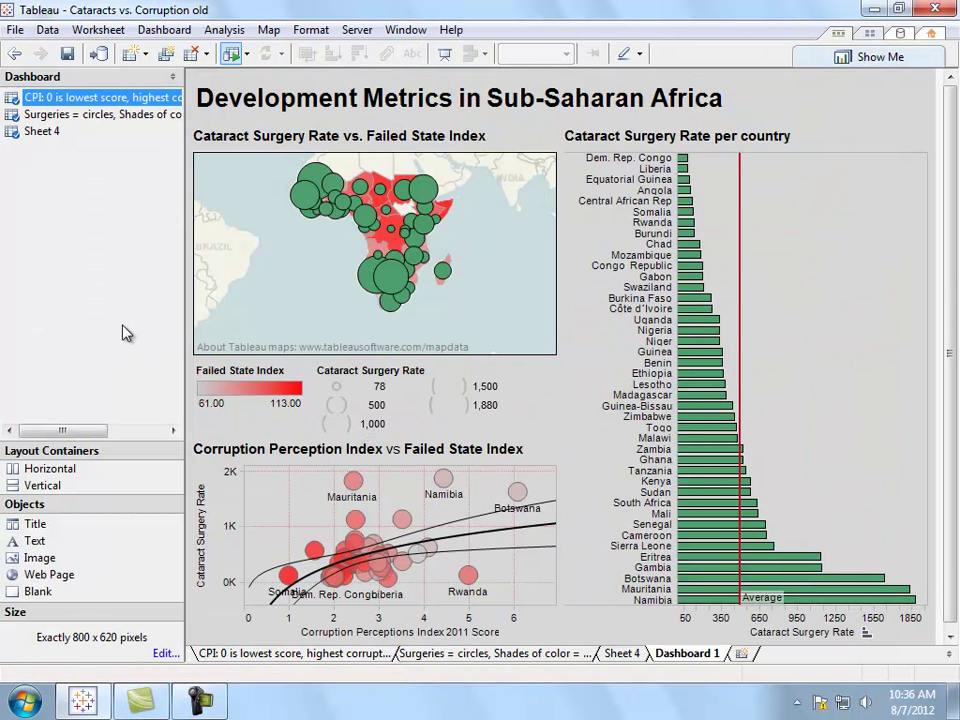